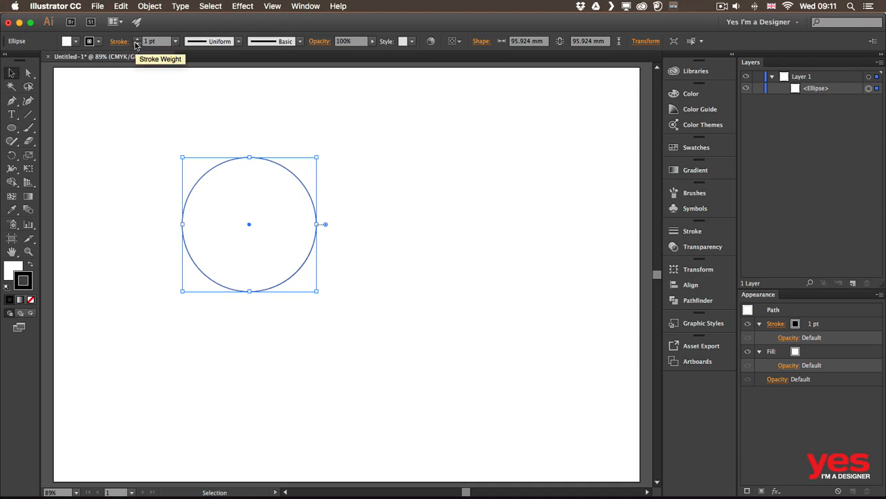
Step: Move the circle toward the artboard's upper-left corner and draw a square about 75 mm wide beside it
left_click_drag(208, 172, 145, 129)
key("m")
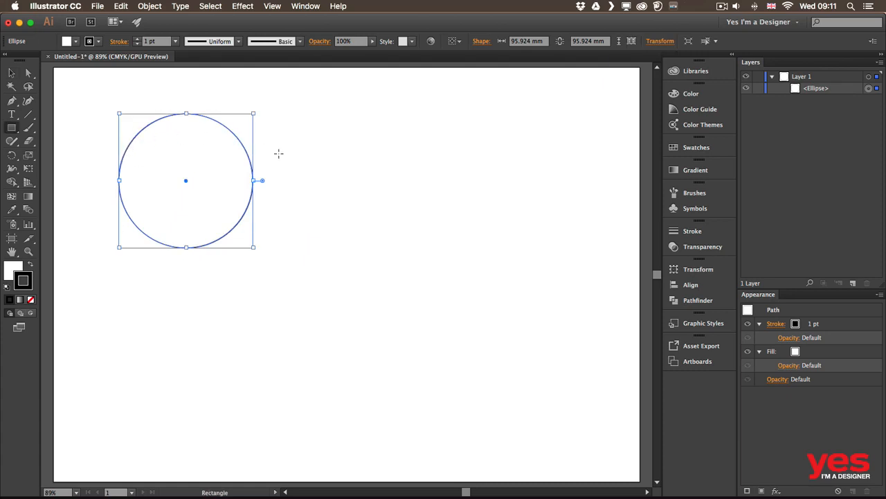
left_click_drag(286, 127, 393, 232)
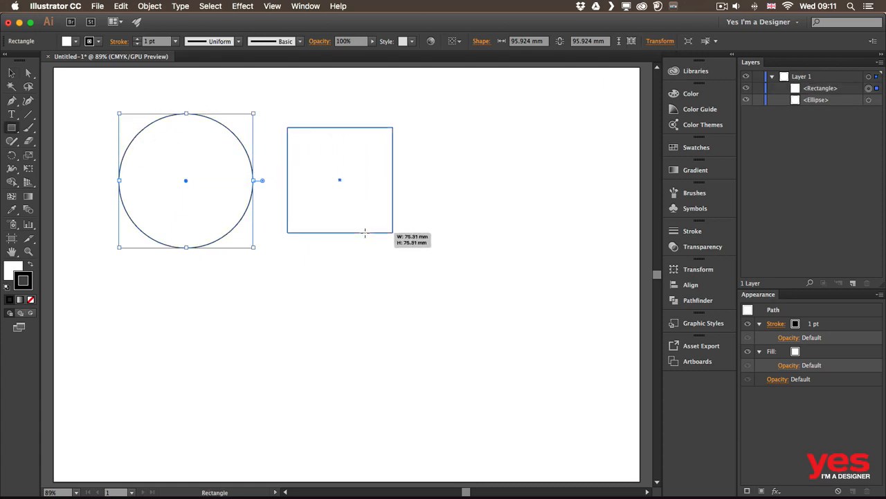
Step: Draw a horizontal line segment to the right of the square and deselect it
left_click(27, 115)
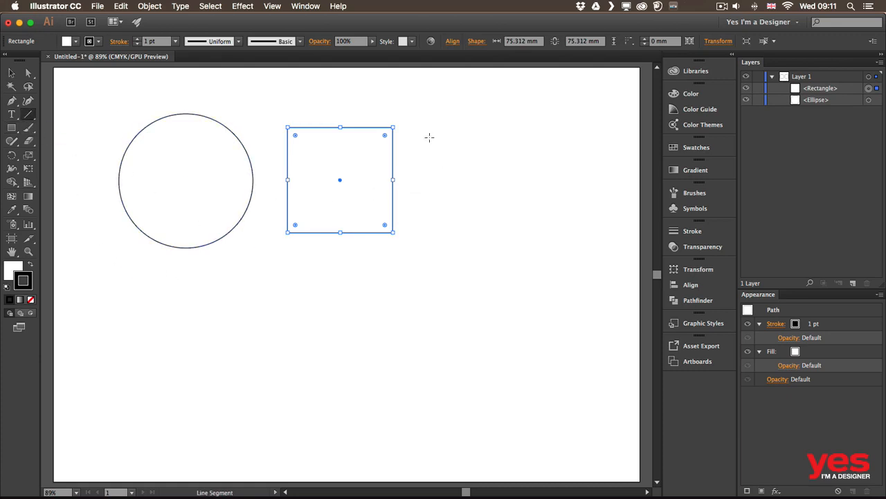
left_click_drag(430, 183, 566, 183)
key("v")
left_click(471, 170)
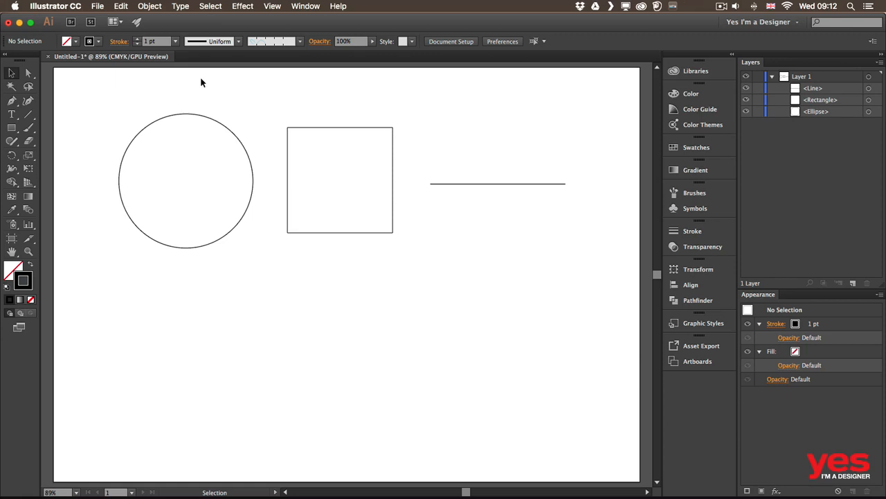
Step: Select the circle and set its stroke weight to 10 pt
key("d")
left_click_drag(164, 95, 196, 146)
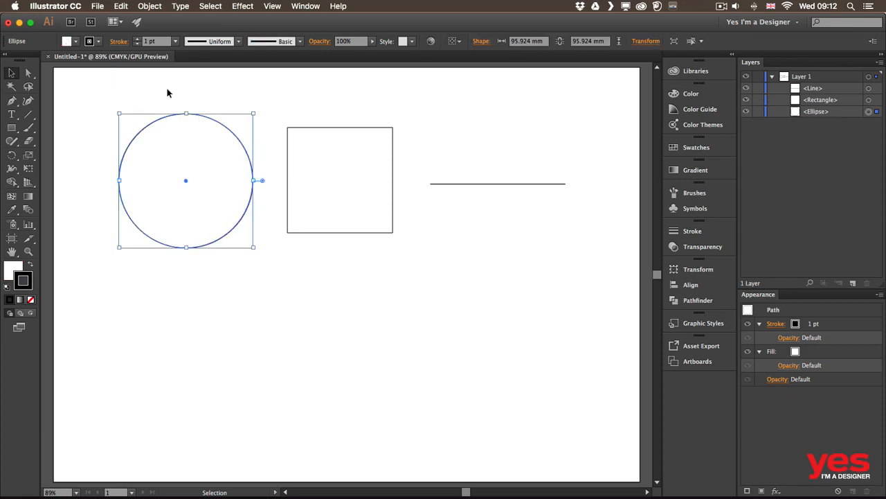
left_click(176, 42)
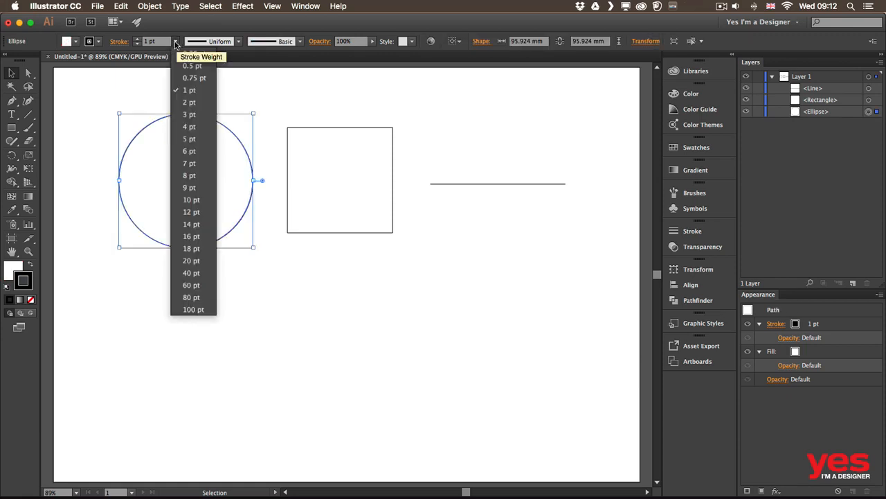
left_click(191, 200)
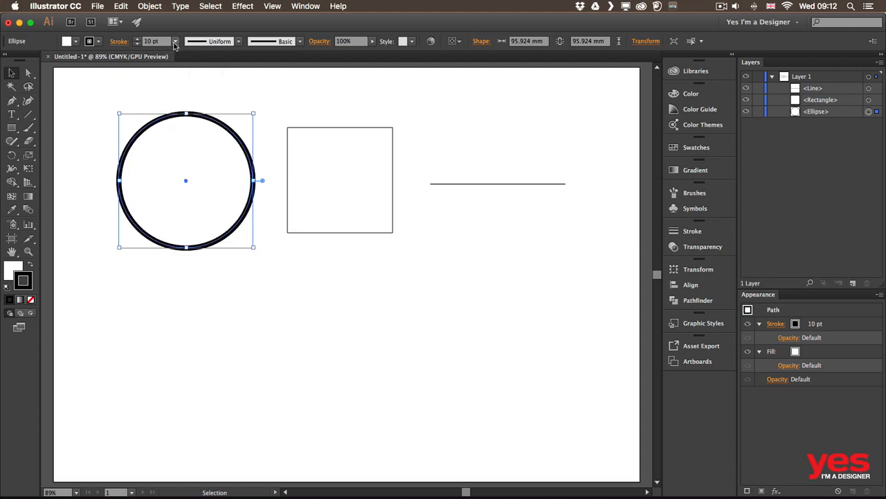
Step: Adjust the circle's stroke weight in small and 10 pt increments, ending at 20 pt
left_click(137, 38)
left_click(137, 45)
left_click(166, 40)
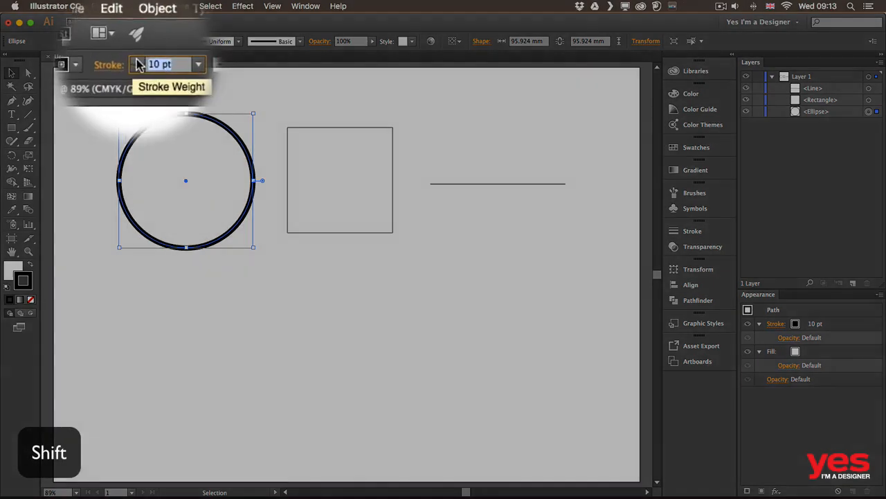
left_click(137, 38, "shift")
left_click(137, 76, "shift")
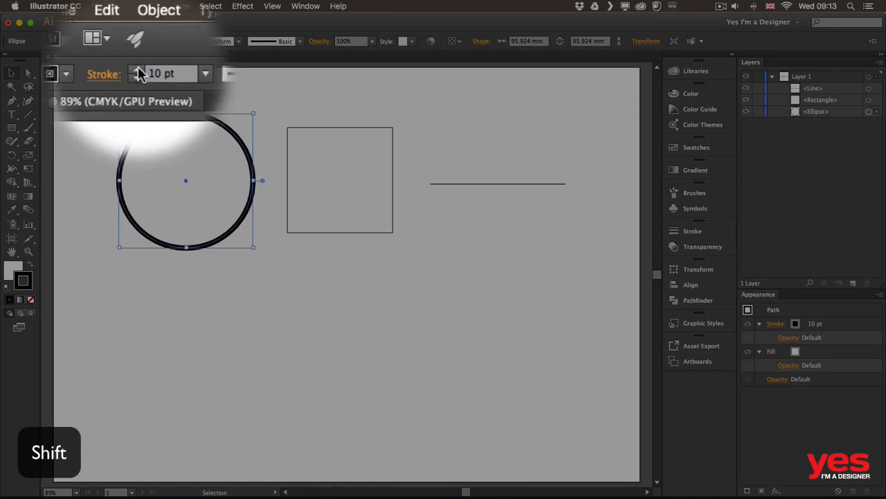
left_click(137, 70, "shift")
left_click(137, 70, "shift")
left_click(137, 43, "shift")
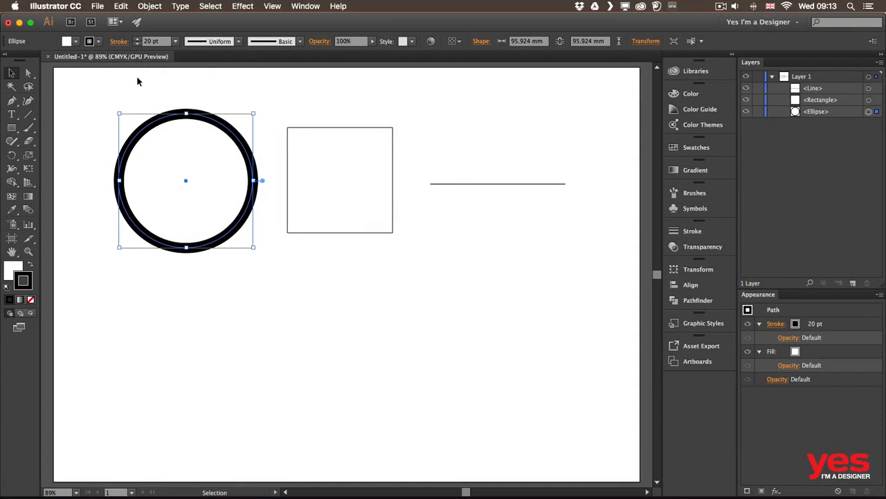
Step: Apply the cyan swatch to the circle's stroke
left_click(99, 43)
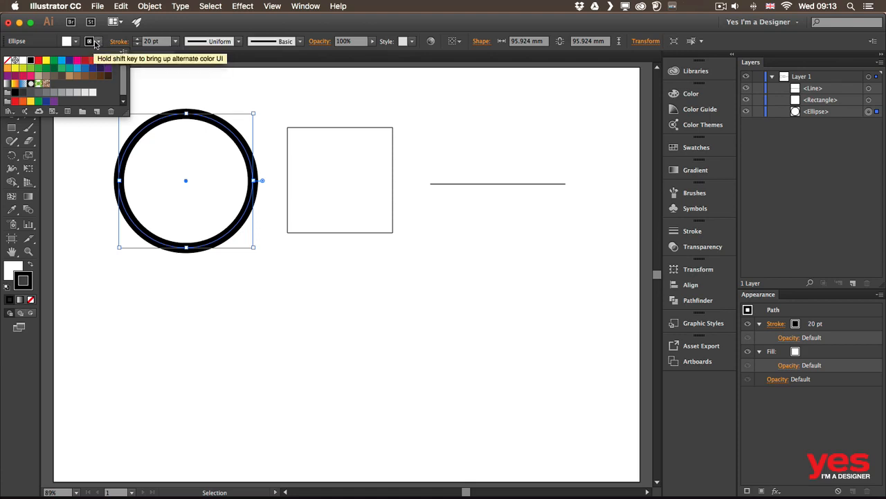
left_click(63, 61)
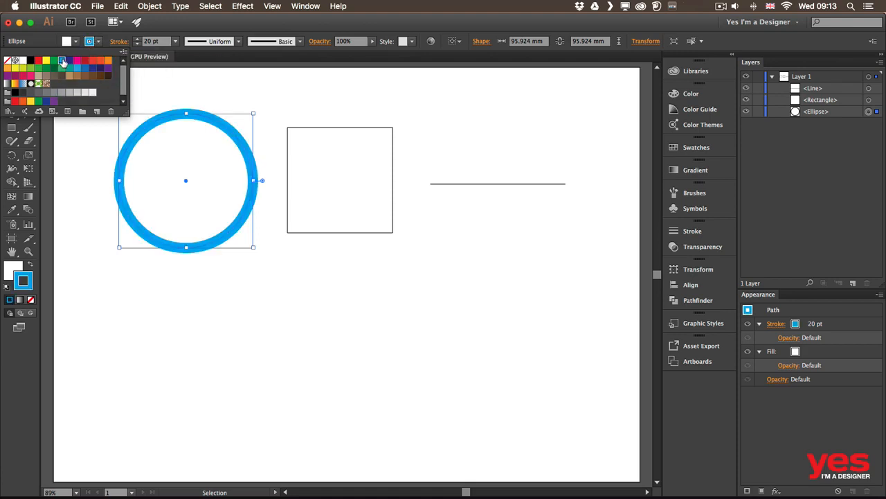
Step: Pick a light green from the CMYK spectrum for the circle's stroke and invert that colour
left_click(97, 42, "shift")
left_click(97, 43, "shift")
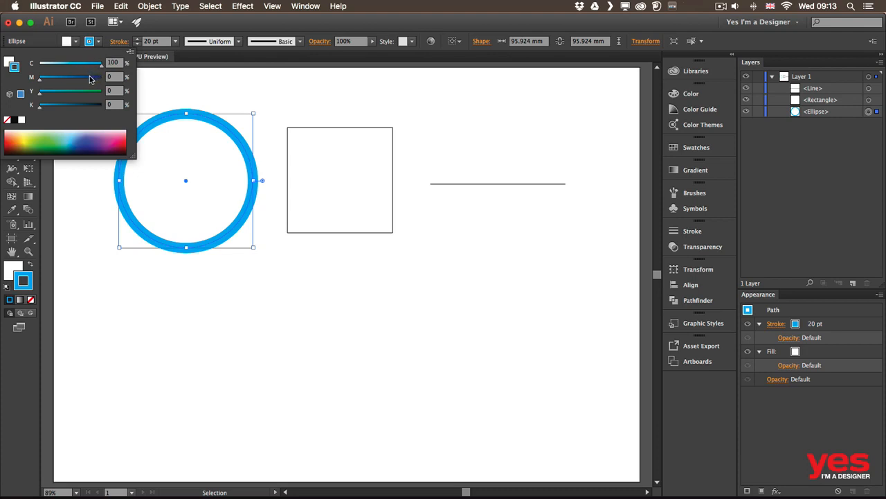
left_click(53, 134)
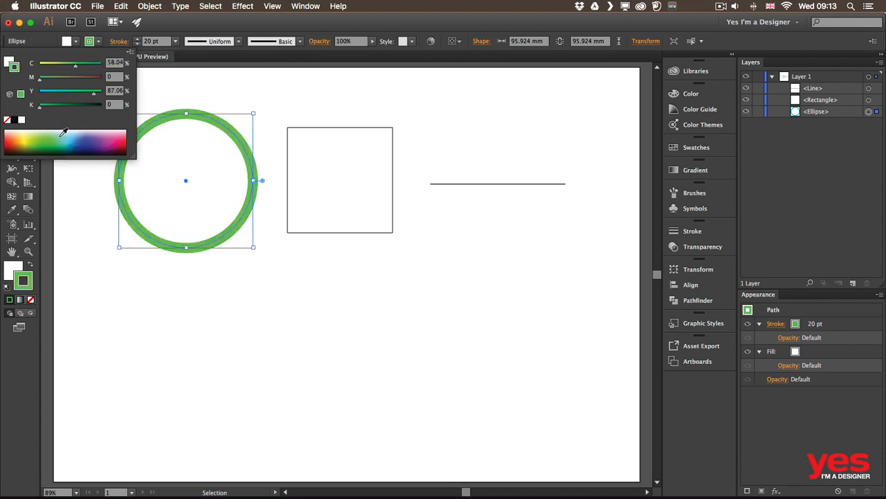
left_click(90, 132)
left_click(40, 133)
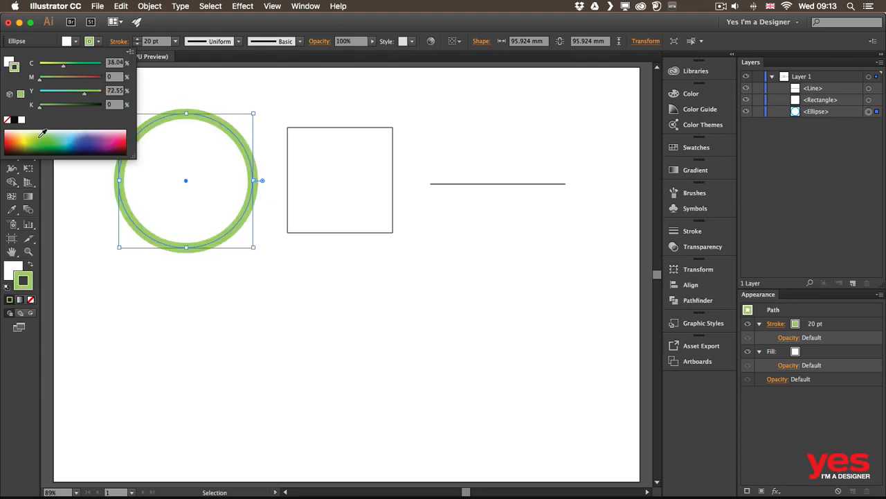
left_click(130, 53)
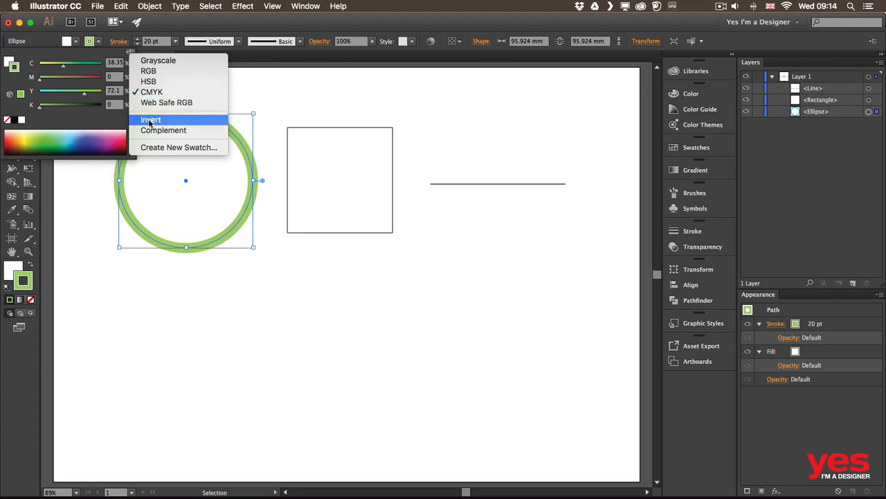
left_click(154, 121)
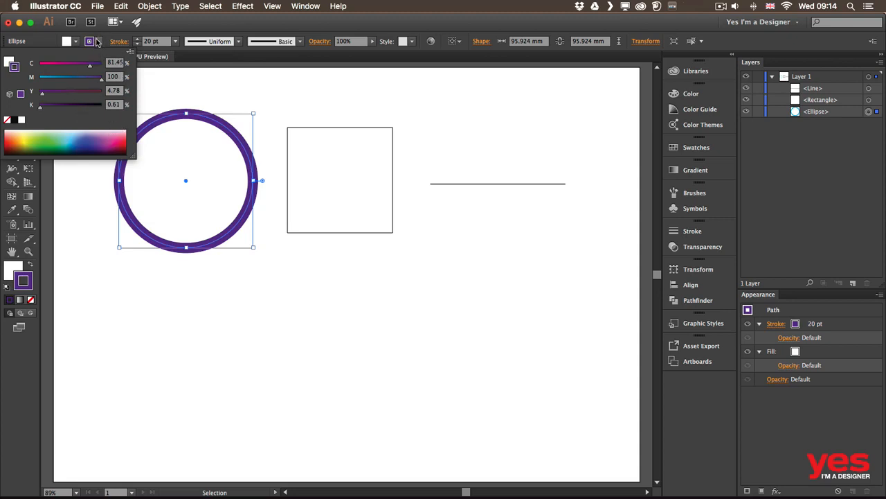
Step: Fill the circle with a yellow-green picked from the CMYK spectrum
left_click(75, 43)
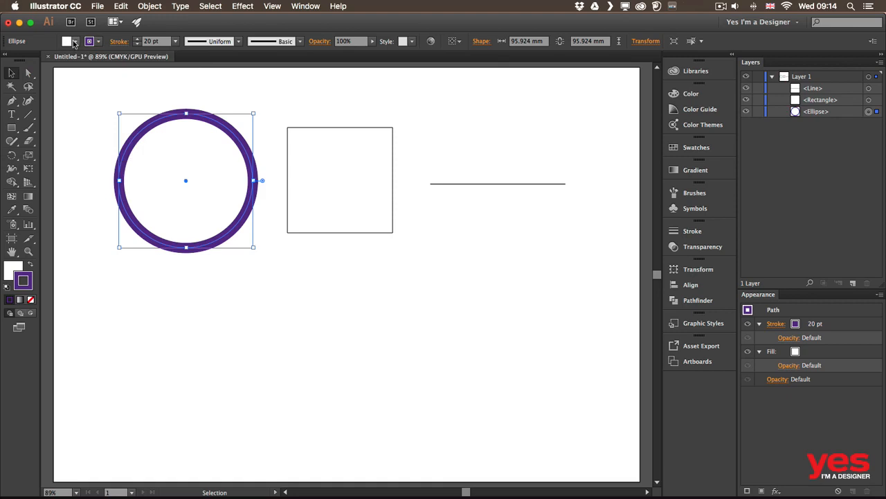
left_click(75, 43)
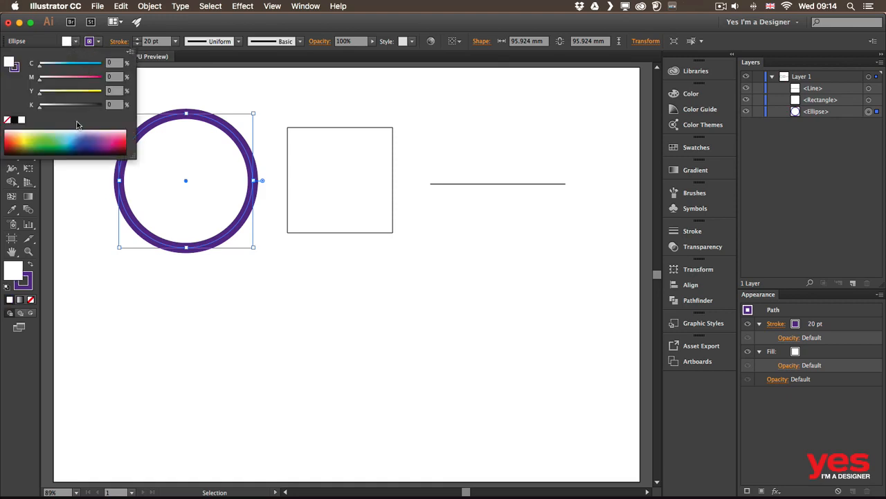
left_click(23, 141)
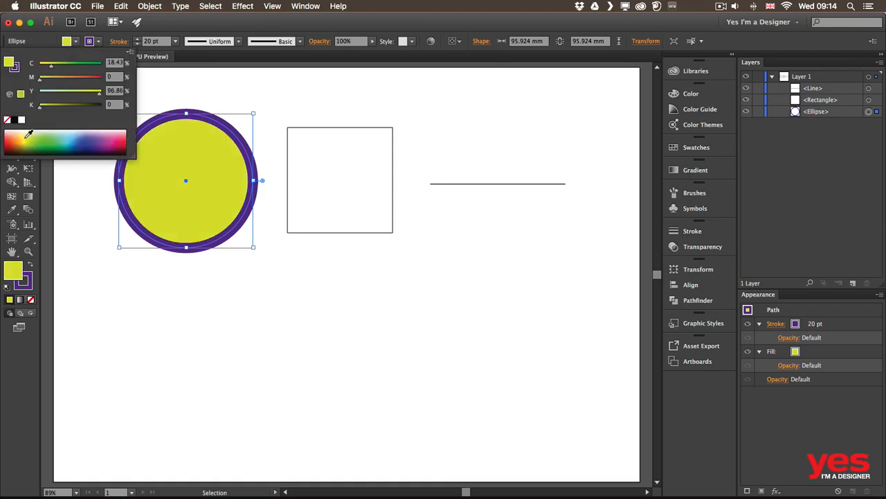
left_click(75, 41)
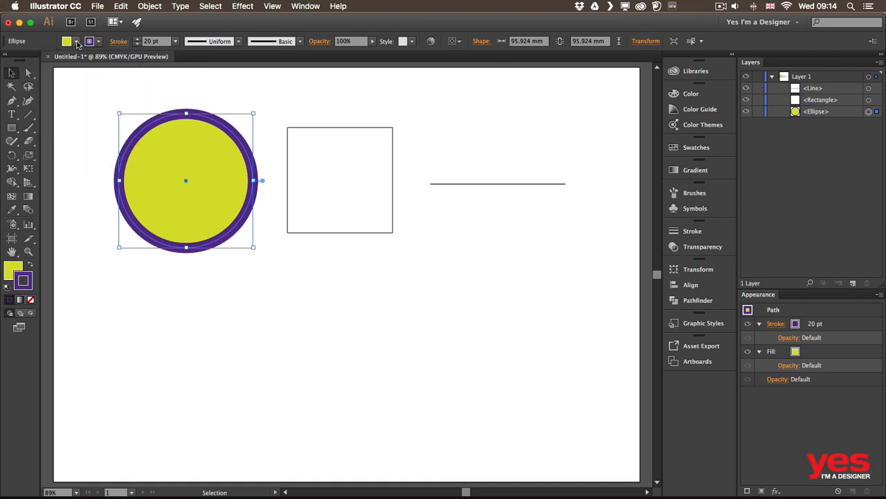
left_click(76, 40)
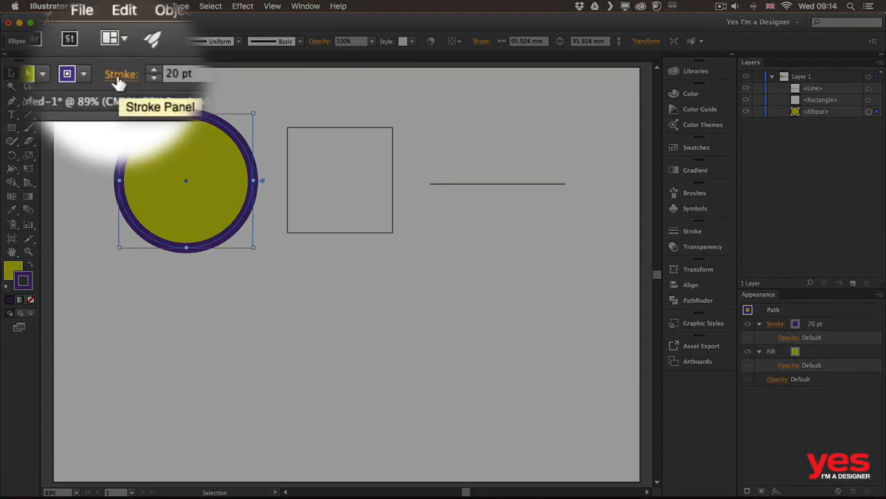
Step: Open the Stroke panel and show its full options
left_click(120, 77)
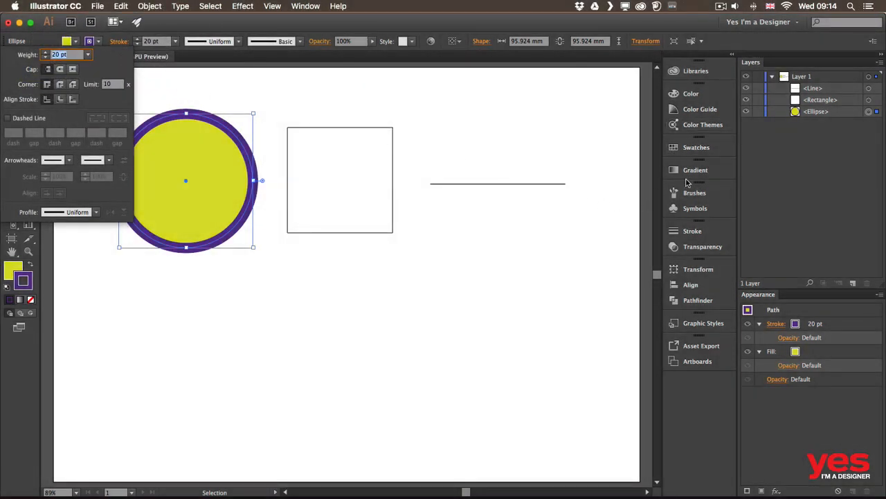
left_click(696, 232)
left_click(690, 231)
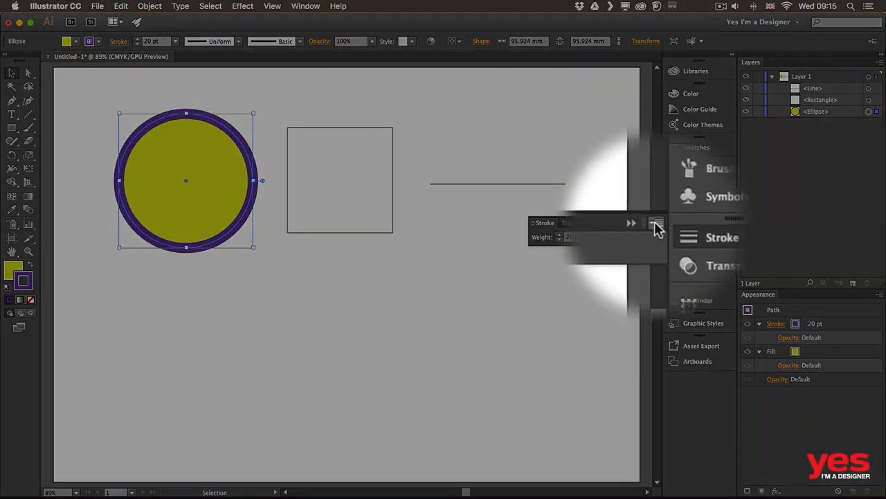
left_click(655, 223)
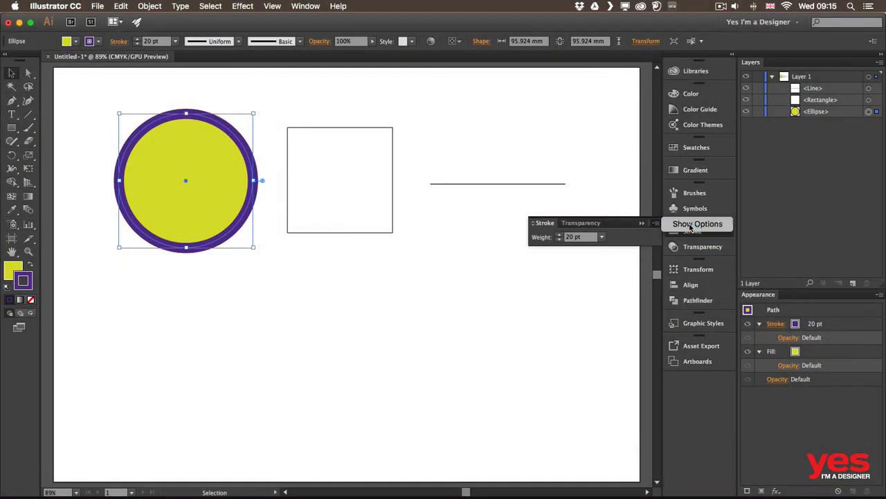
left_click(554, 229)
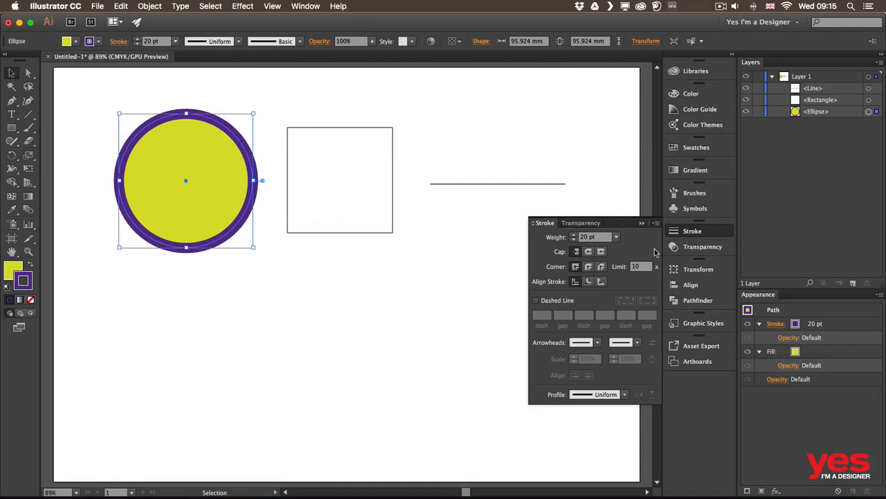
Step: Try aligning the circle's stroke to the inside and to the outside, and restore the centre alignment
left_click(119, 42)
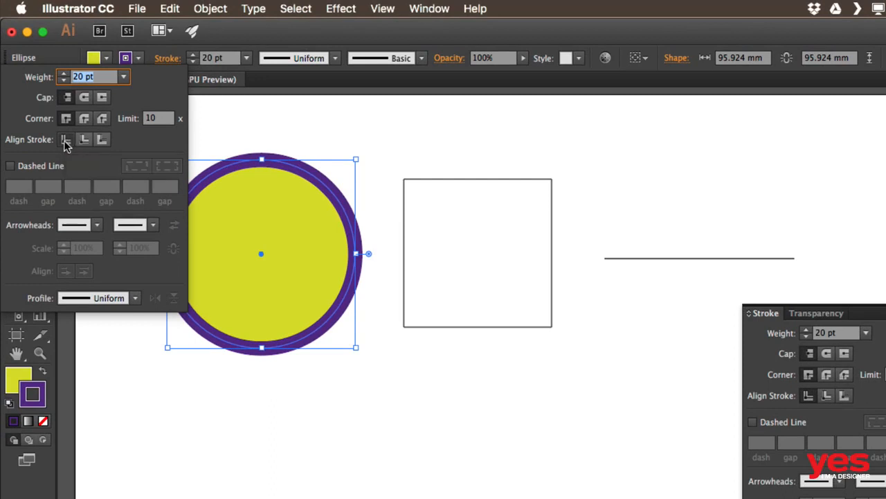
left_click(83, 140)
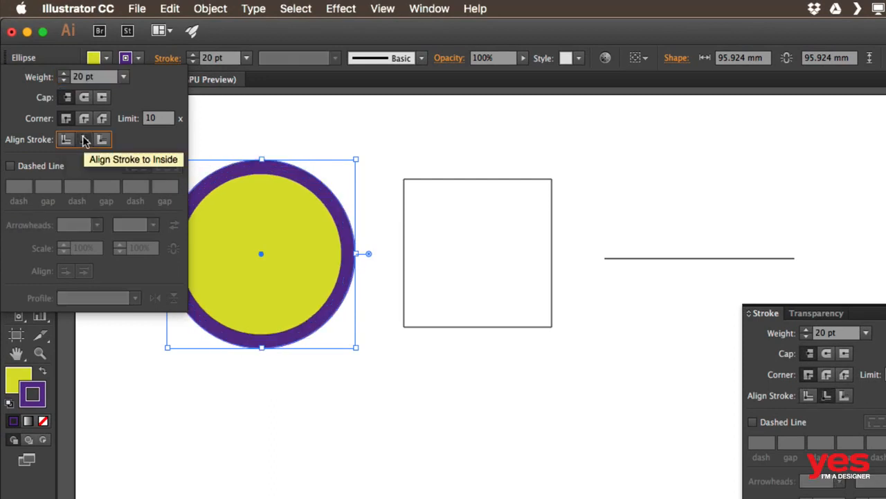
left_click(102, 140)
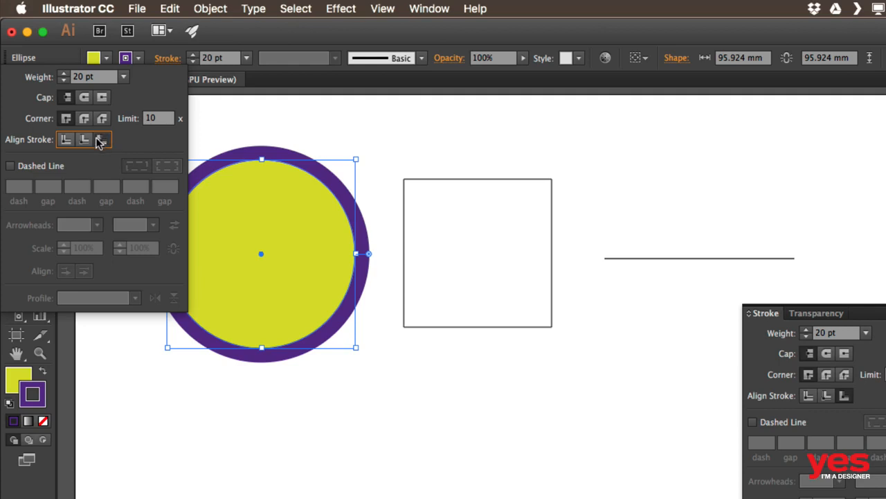
left_click(66, 140)
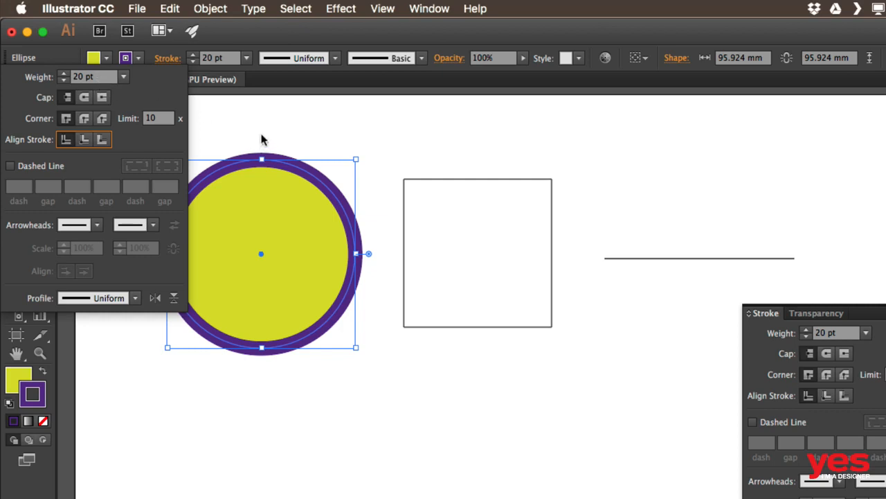
Step: Make the circle's stroke a dashed line and set the dash length to 13 pt
left_click(44, 167)
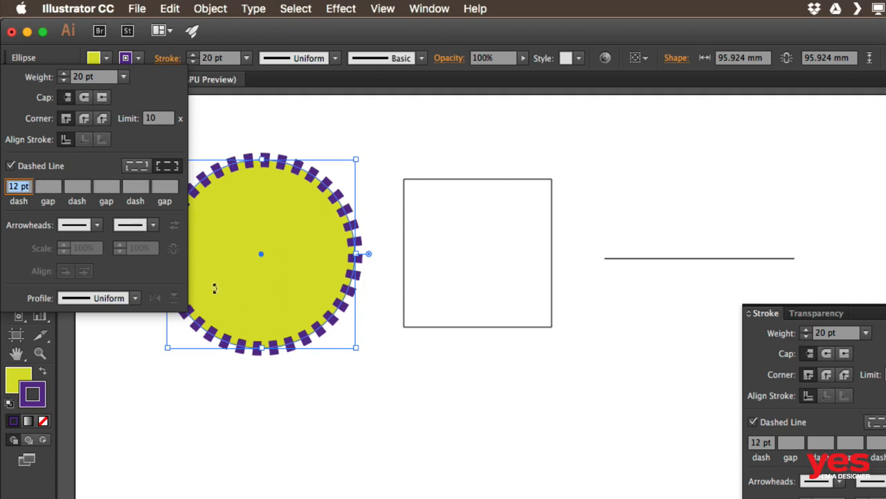
scroll(226, 144, "up", 1)
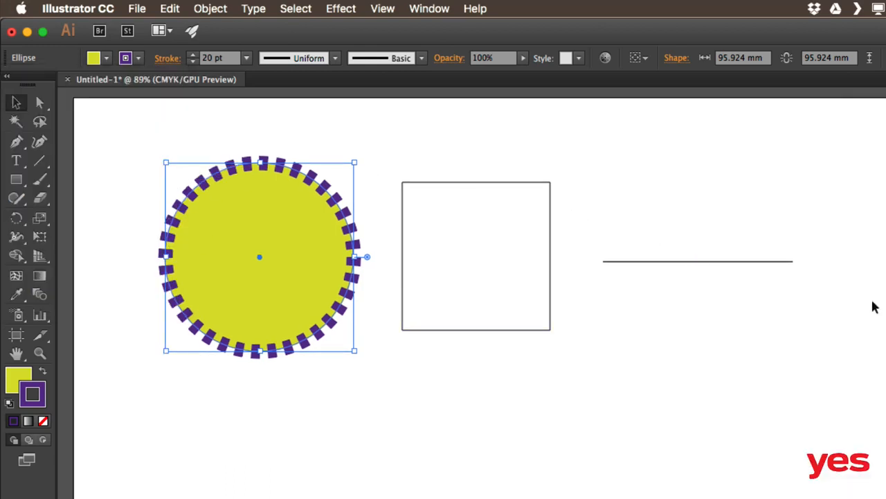
key("space")
mouse_move(325, 149)
left_mouse_down()
mouse_move(374, 140)
mouse_move(431, 146)
left_mouse_up()
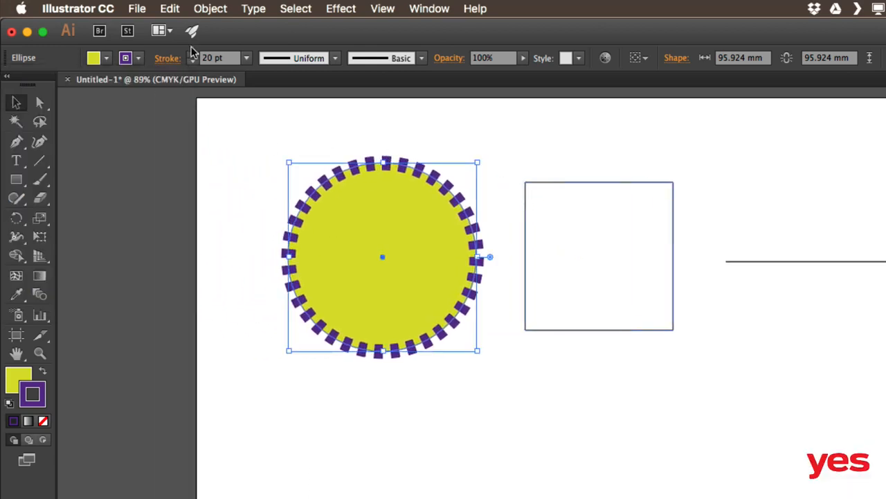
left_click(167, 62)
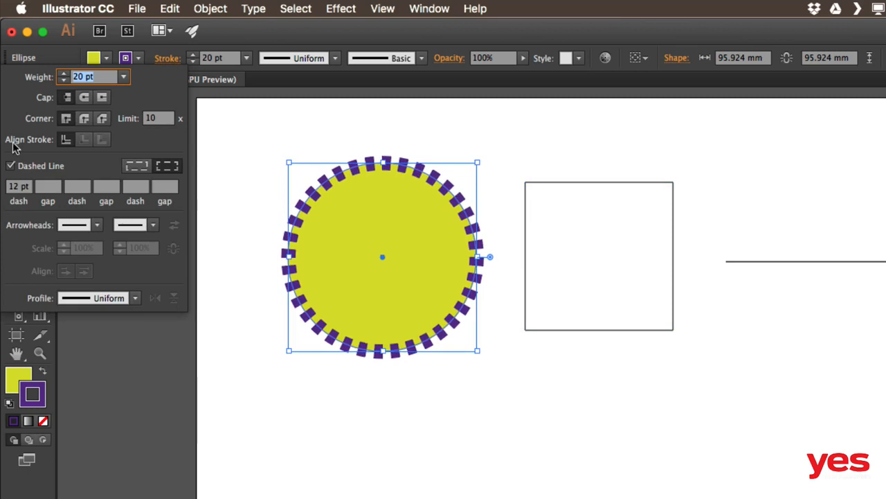
left_click(20, 188)
key("Up")
key("Up")
key("Up")
key("Up")
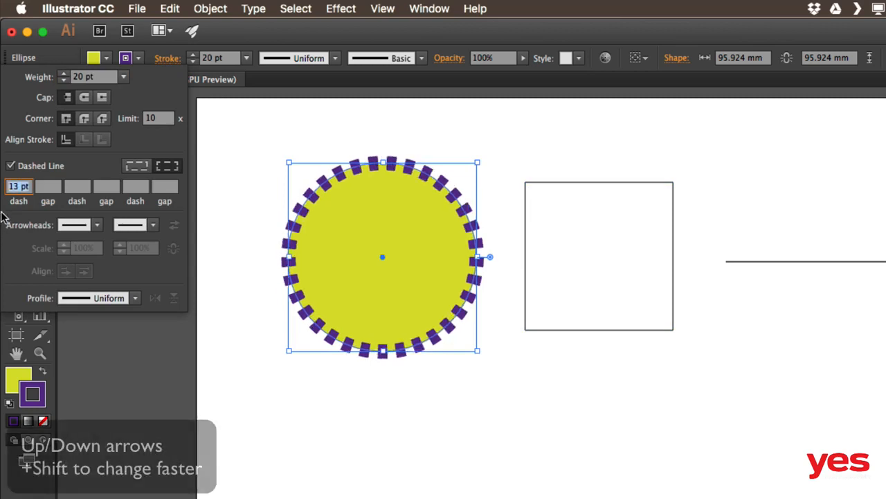
Step: Increase the dash length of the circle's dashed stroke to 30 pt
key("Up")
key("Up")
key("Up")
key("Up")
key("Up")
key("Up")
key("Up")
key("Up")
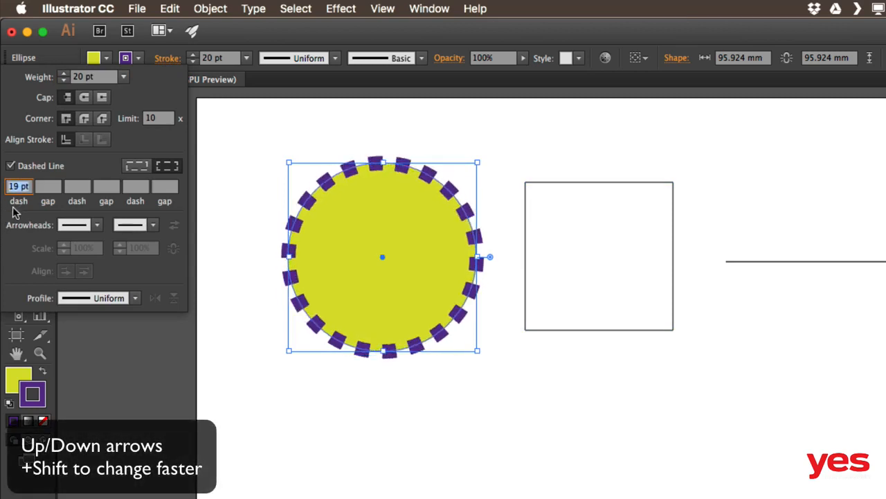
key("Up")
key("Up")
key("Up")
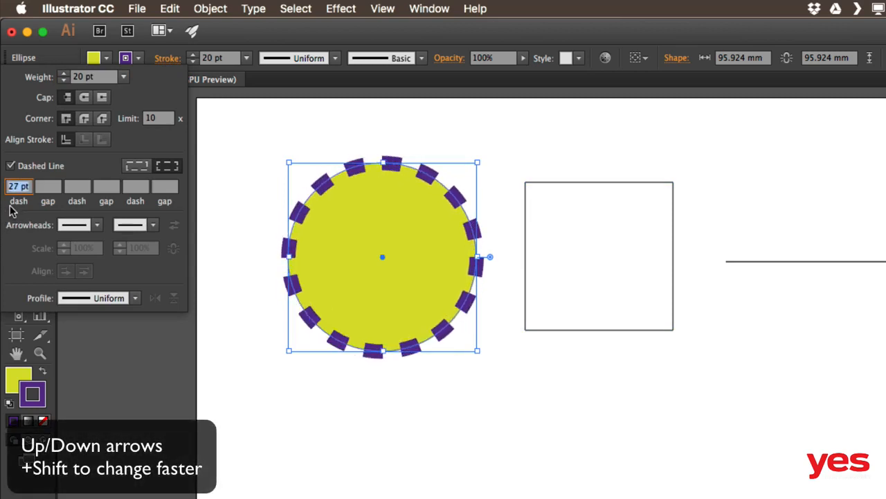
key("Up")
key("Up")
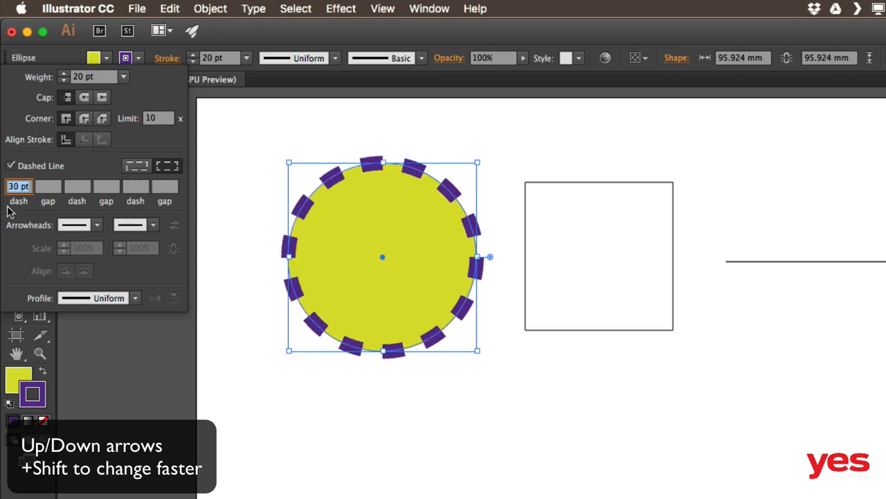
Step: Try a 60 pt dash length on the circle's stroke and bring it back to 30 pt in larger increments
key("shift+Up")
key("shift+Up")
key("shift+Up")
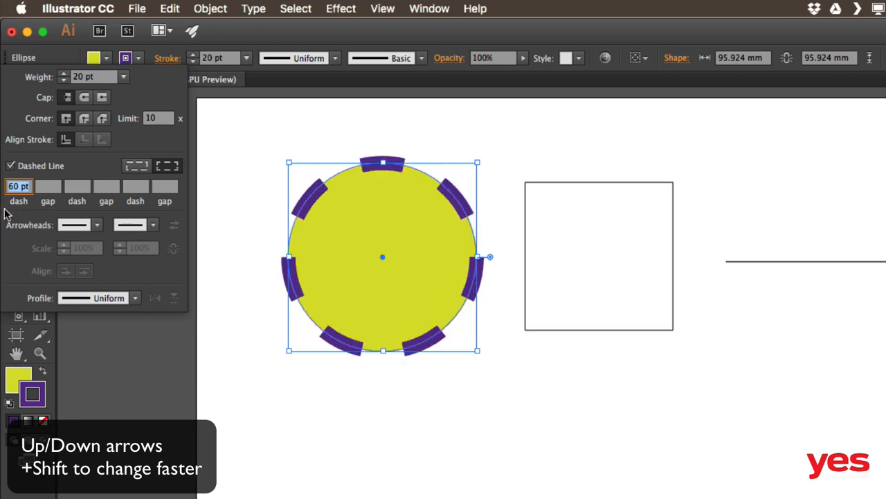
key("shift+Down")
key("shift+Down")
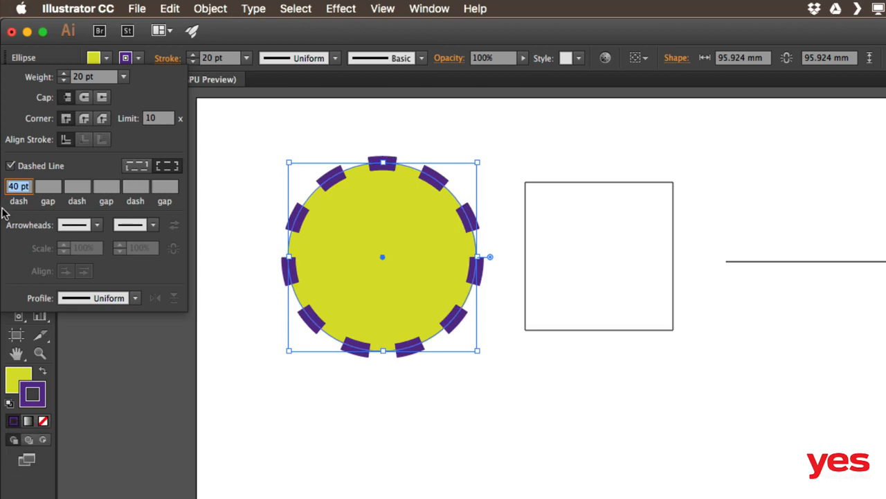
key("shift+Down")
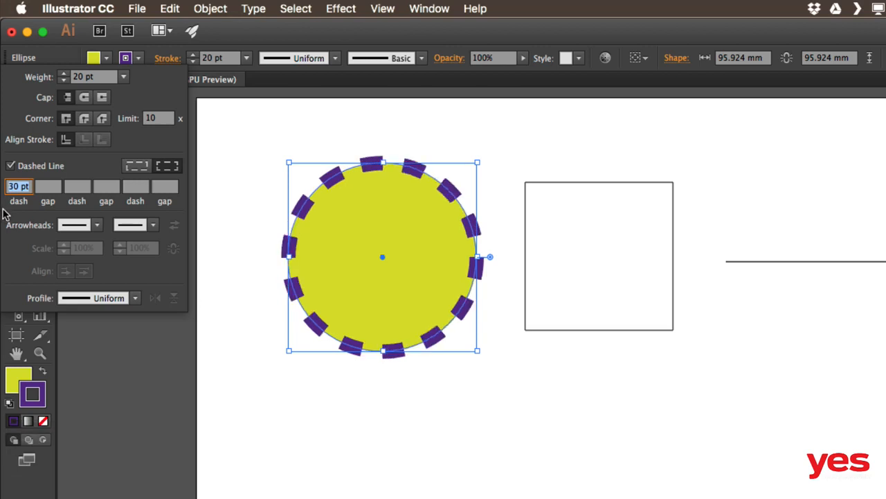
Step: Set the gap between the circle's dashes to 10 pt, starting from 1 pt and raising it gradually
left_click(47, 186)
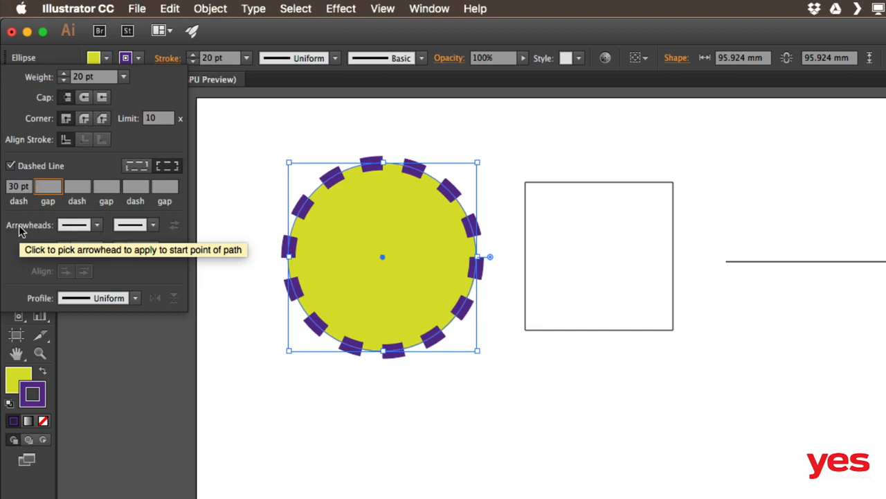
type("1")
key("Return")
key("Up")
key("Up")
key("Up")
key("Up")
key("Up")
key("Up")
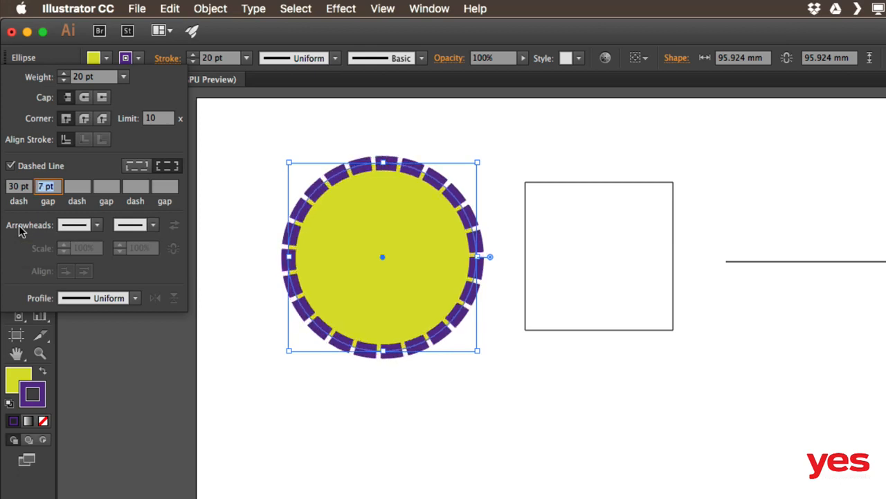
key("Up")
key("Up")
key("Up")
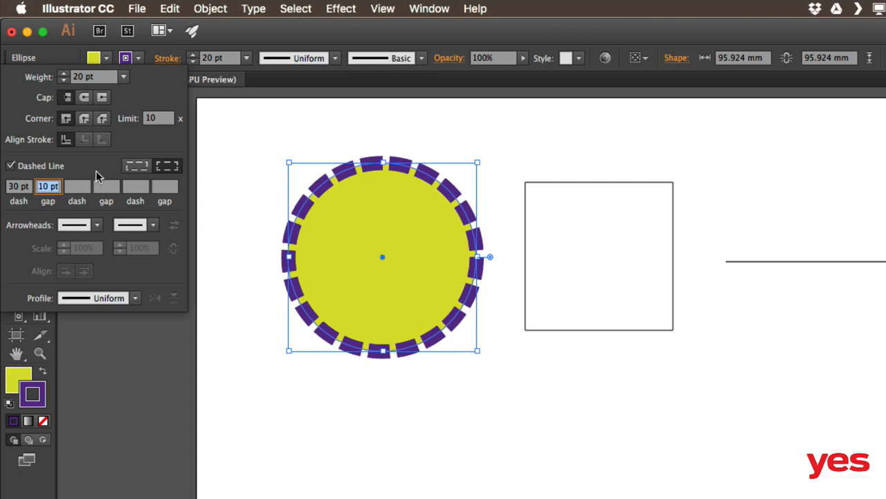
Step: Give the circle's dashes round caps and widen the gap between them to 30 pt
left_click(84, 99)
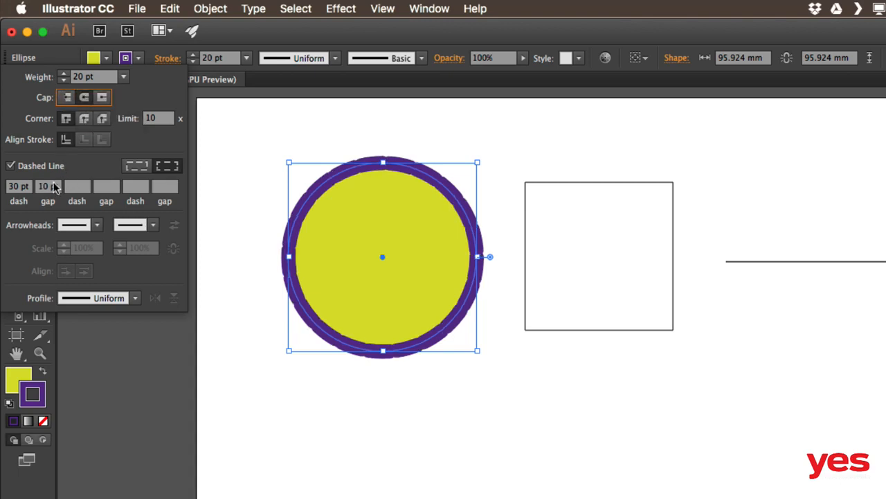
left_click(52, 187)
type("16")
key("Return")
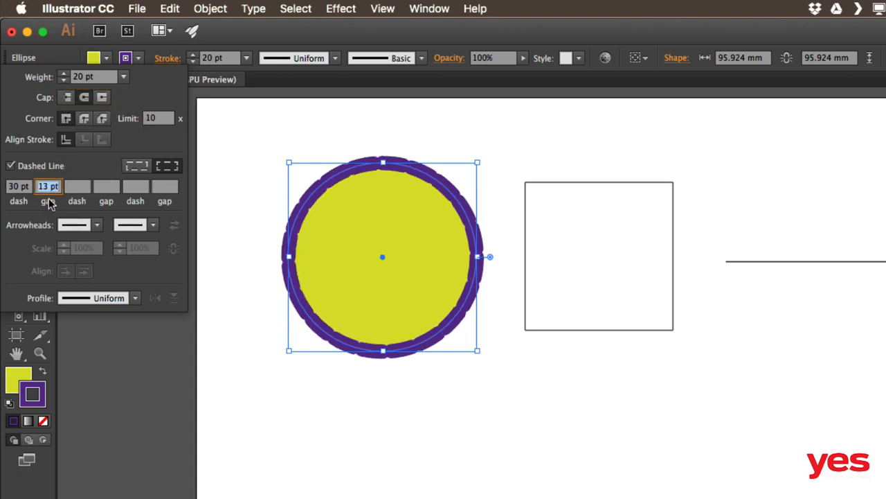
key("Up")
key("Up")
key("Up")
key("Up")
key("Up")
key("Up")
key("Up")
key("Up")
key("Up")
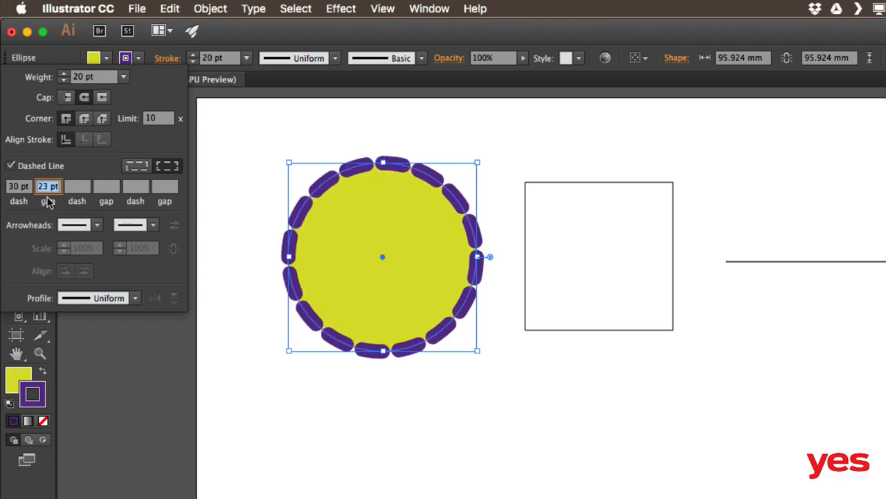
key("Up")
key("Up")
key("Up")
key("Up")
key("Up")
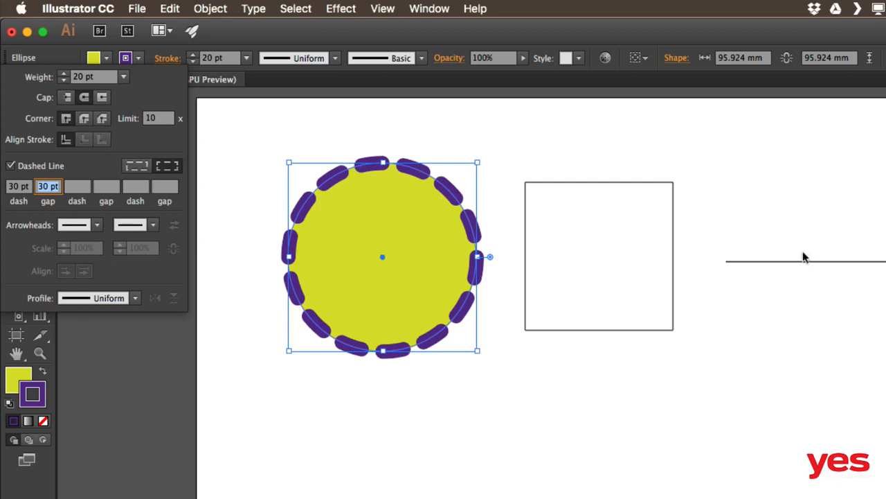
Step: Select the horizontal line and copy the circle's appearance onto it with the Eyedropper tool
left_click(768, 254)
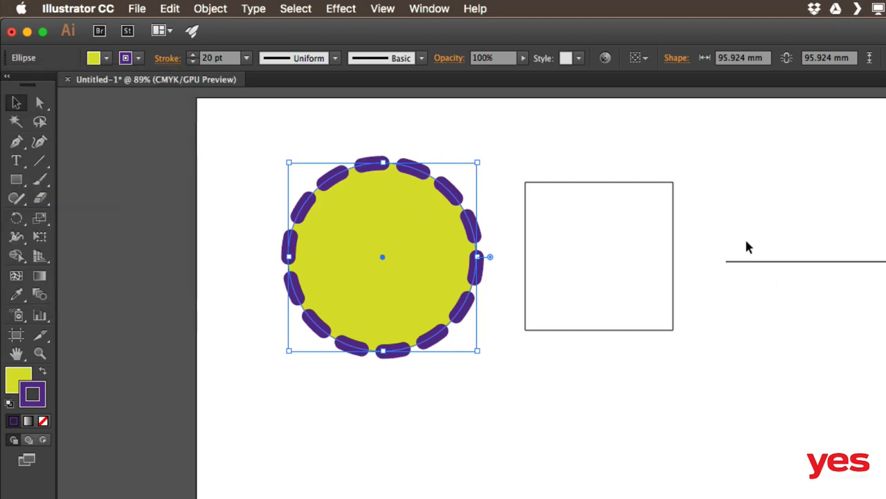
left_click_drag(746, 241, 758, 296)
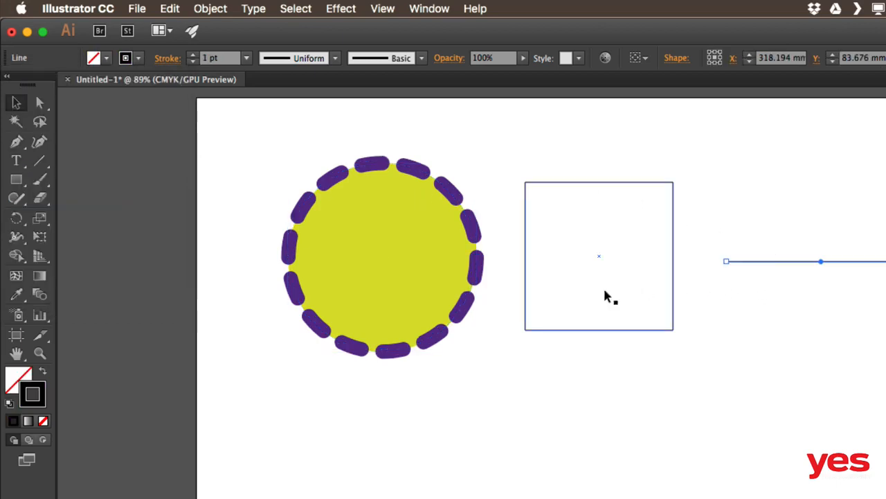
left_click_drag(362, 253, 240, 247)
left_click(17, 296)
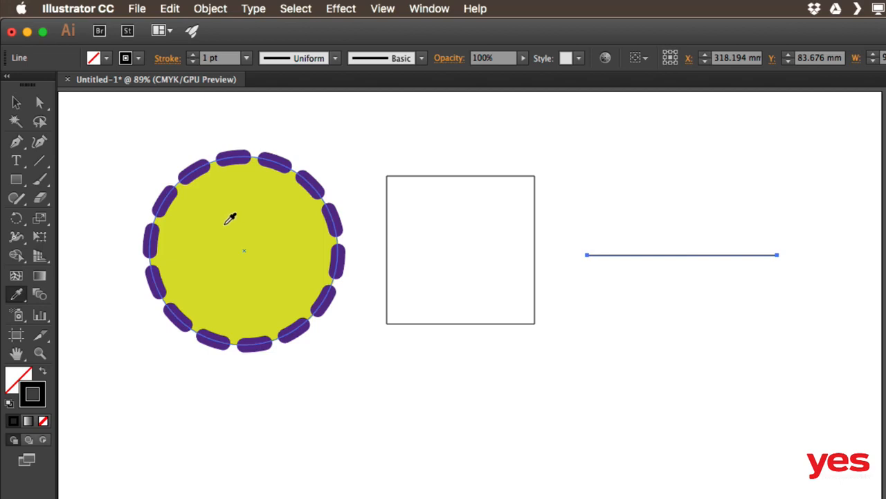
left_click(261, 186)
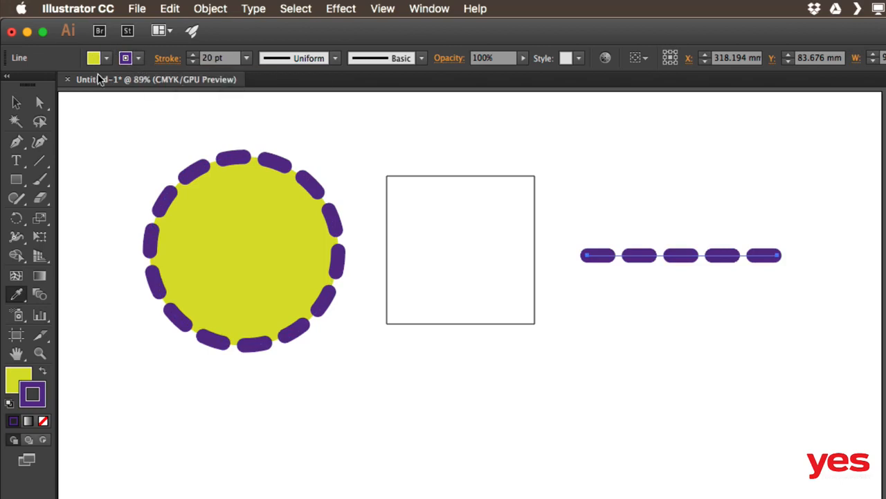
key("v")
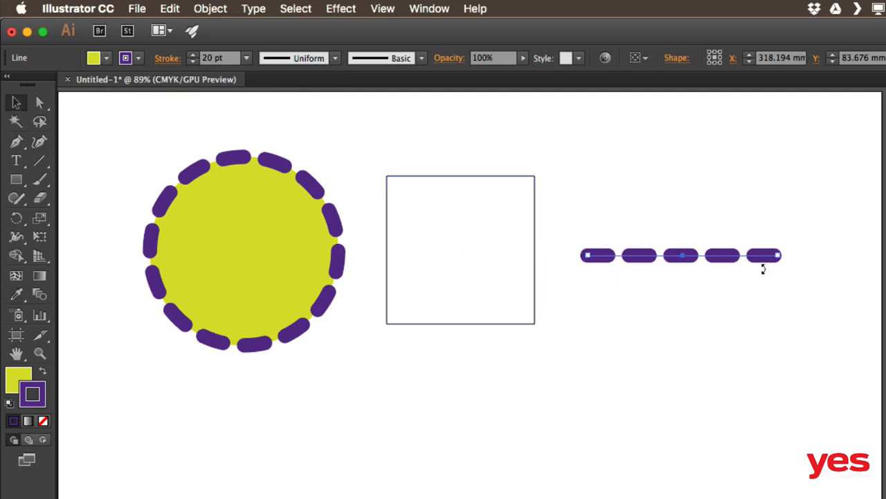
Step: Select the square and apply the circle's fill and dashed stroke to it with the Eyedropper tool
left_click_drag(434, 139, 450, 236)
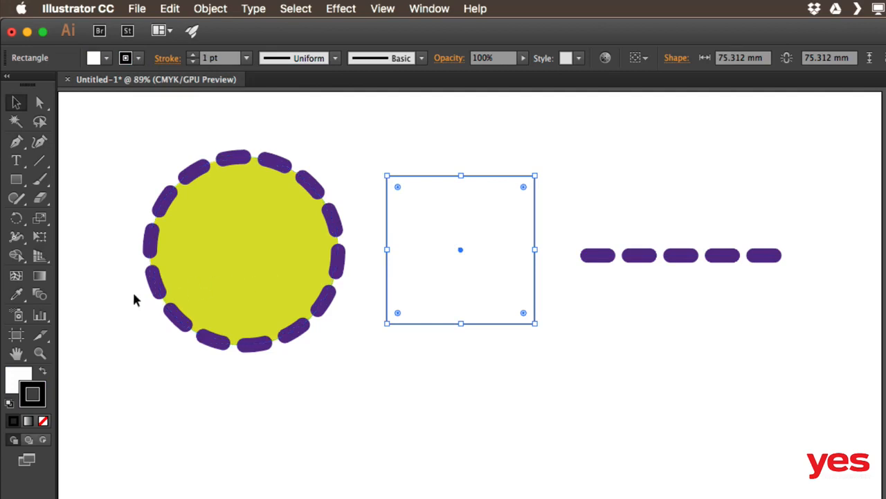
left_click(18, 296)
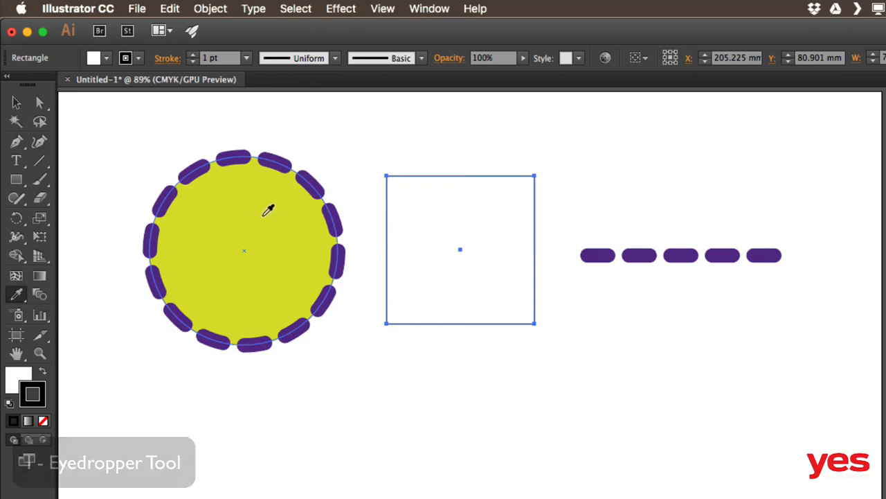
left_click(267, 209)
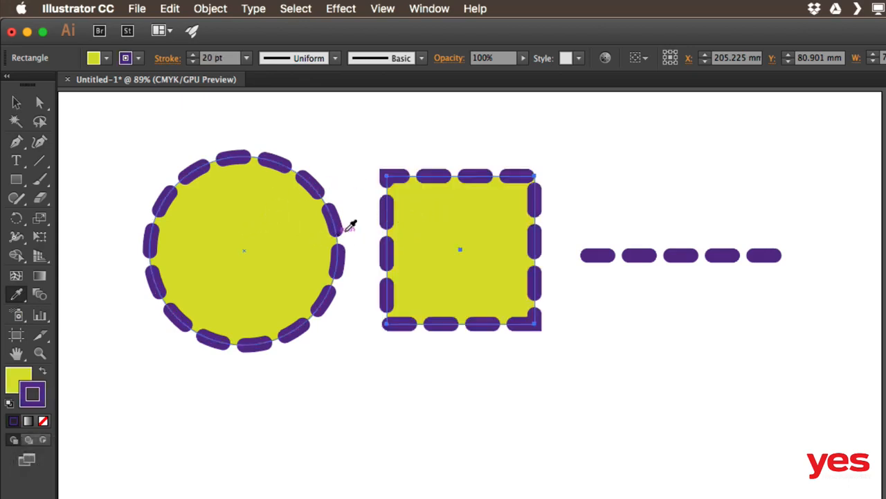
key("v")
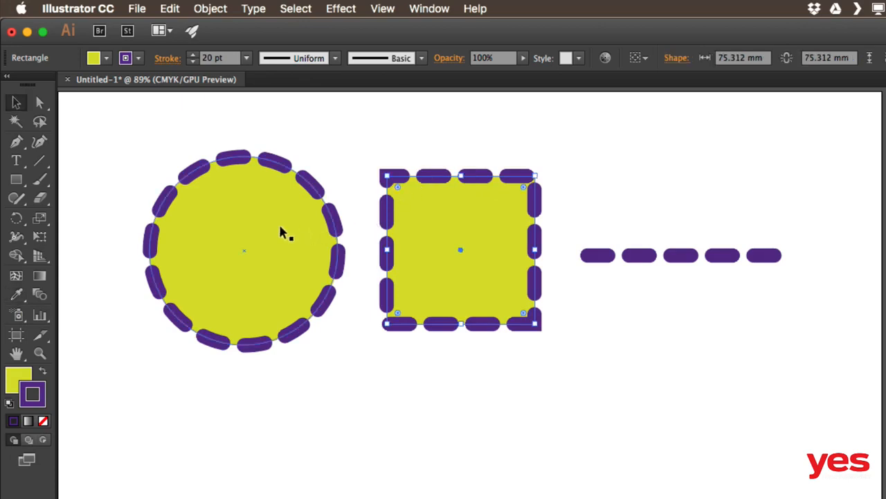
Step: Compare exact dash lengths with corner-aligned dashes on the square's stroke, and keep the dashes aligned to corners and path ends
left_click(168, 60)
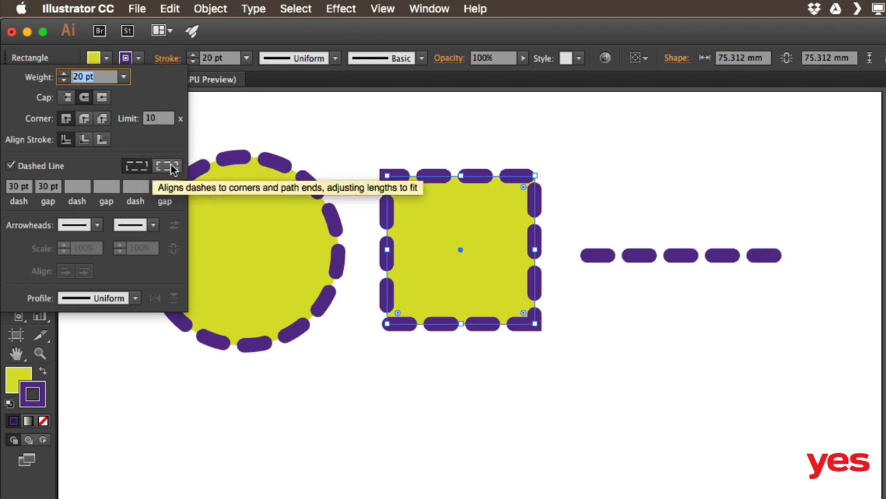
left_click(168, 168)
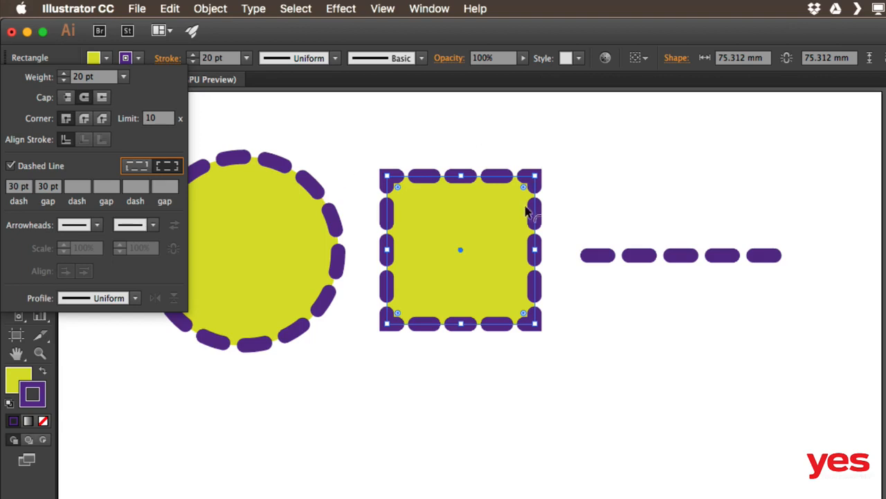
left_click(135, 165)
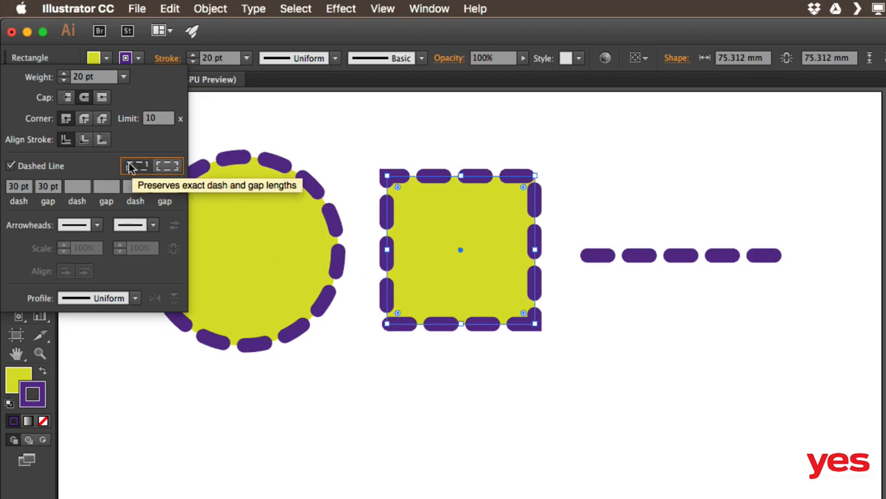
left_click(167, 165)
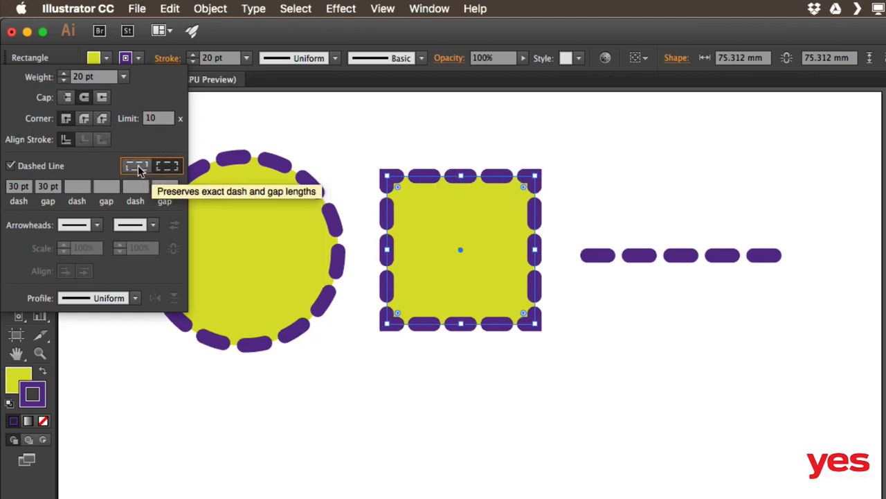
left_click(139, 168)
left_click(173, 166)
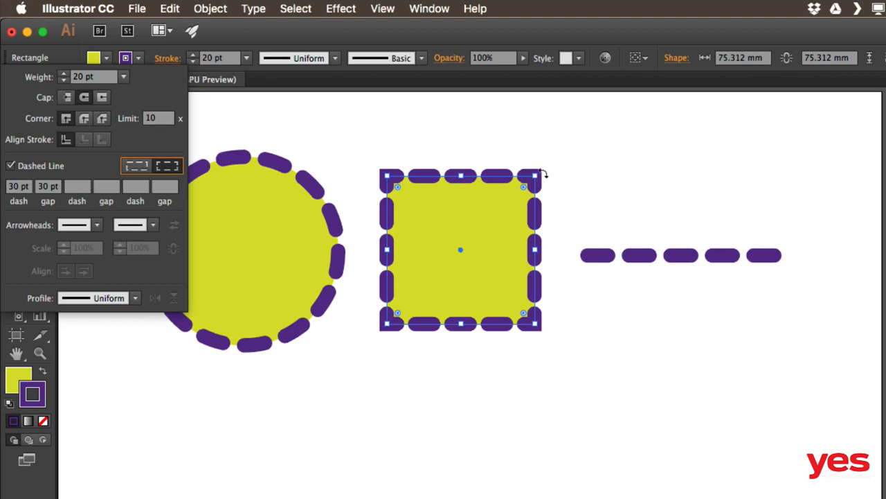
Step: Give the square's stroke a round join and increase its weight to 40 pt
left_click(84, 119)
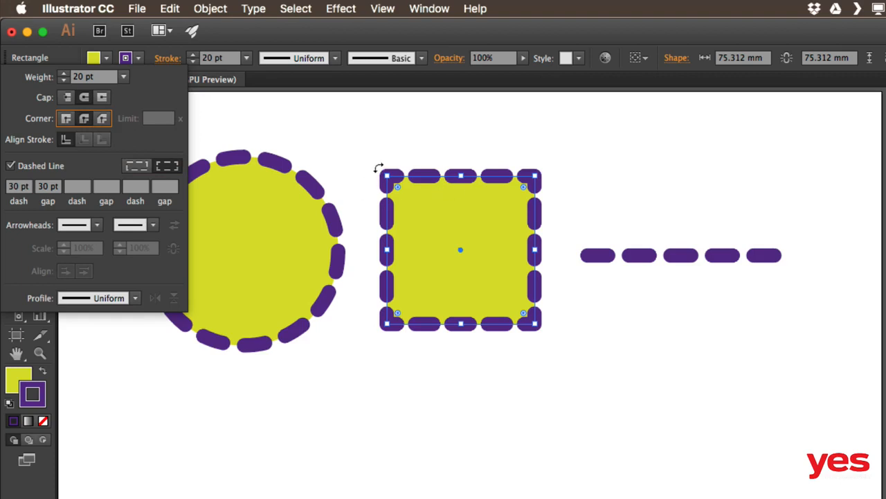
left_click(63, 74)
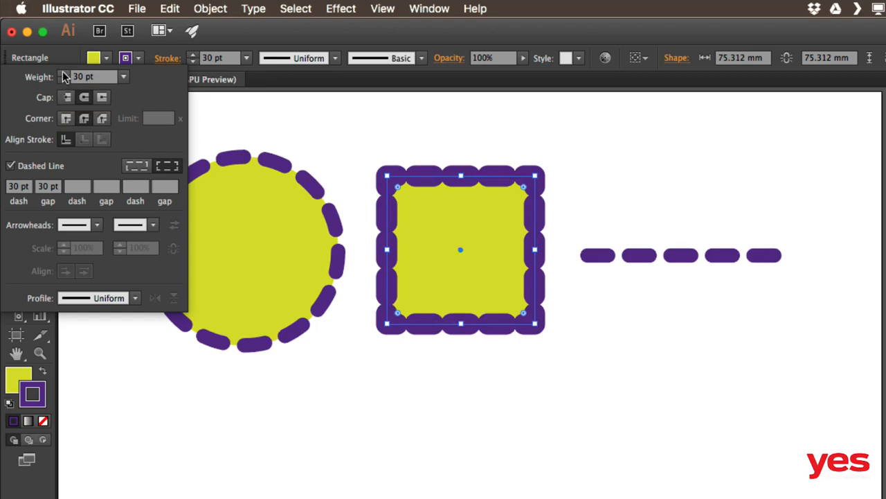
left_click(63, 74)
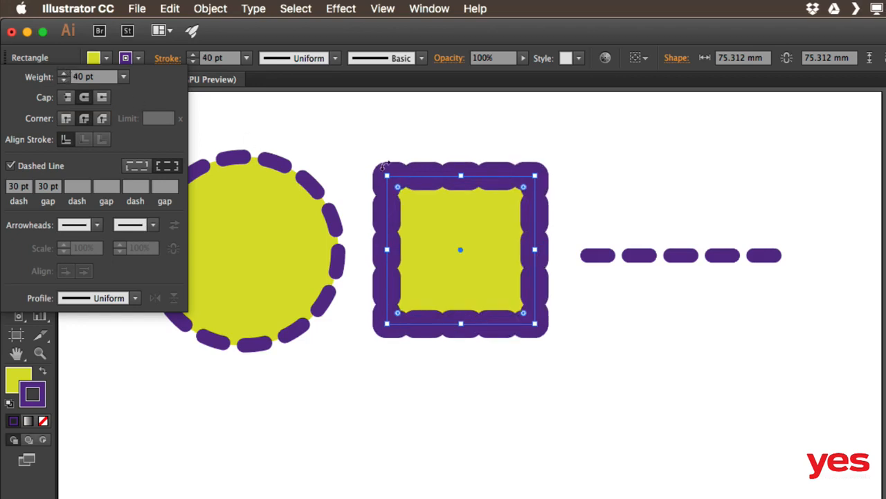
Step: Try the miter, round and bevel joins on the corners of the square's thick stroke
left_click(67, 119)
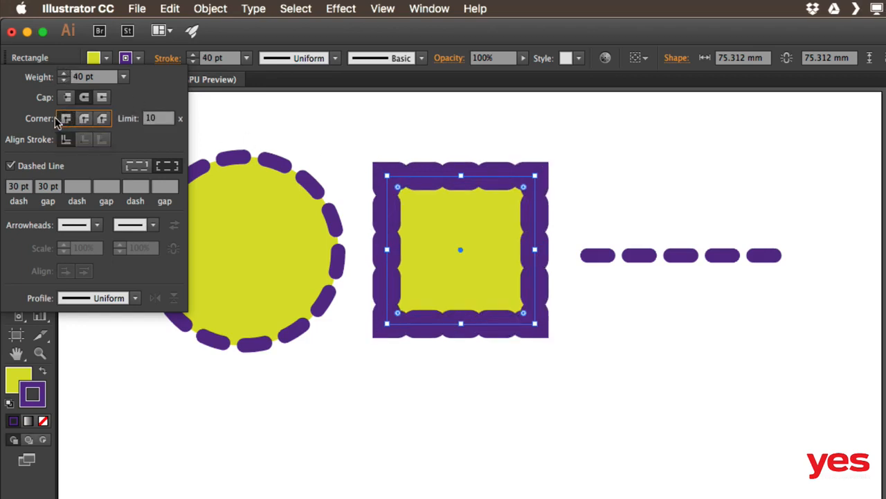
left_click(83, 115)
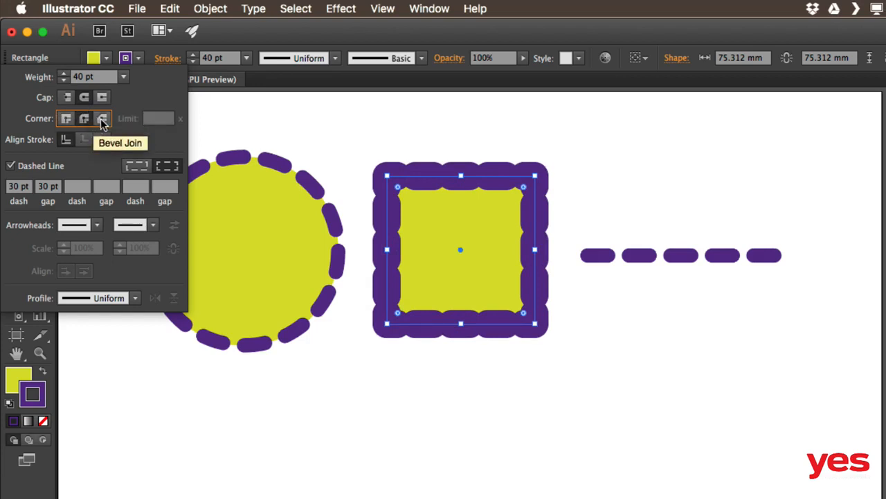
left_click(102, 122)
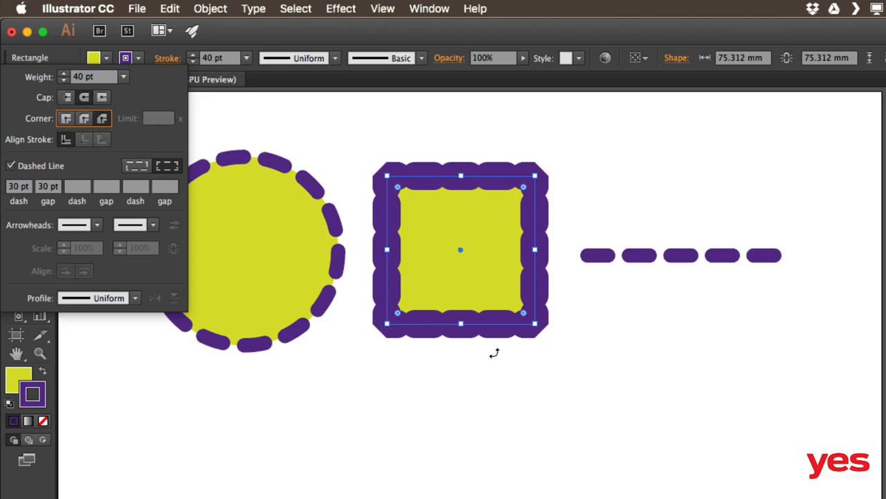
Step: Set the square's stroke weight back to 20 pt and apply the round join to its corners
left_click(64, 81, "shift")
left_click(63, 81, "shift")
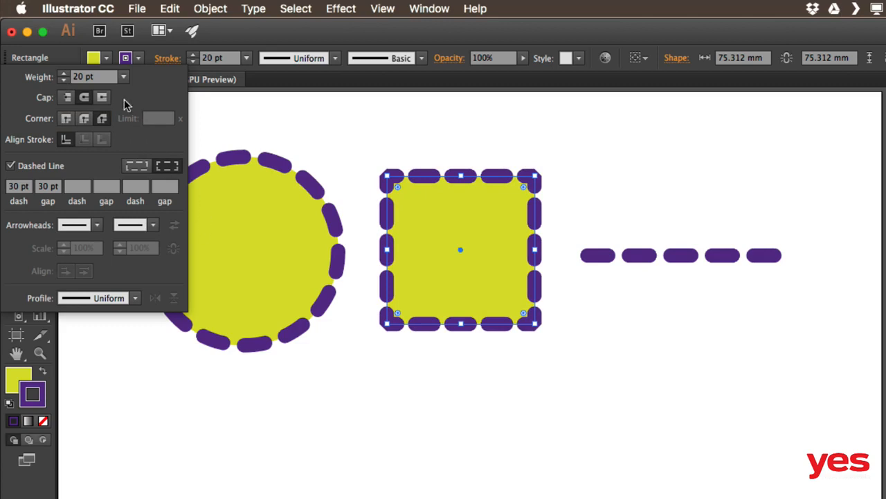
left_click(84, 118)
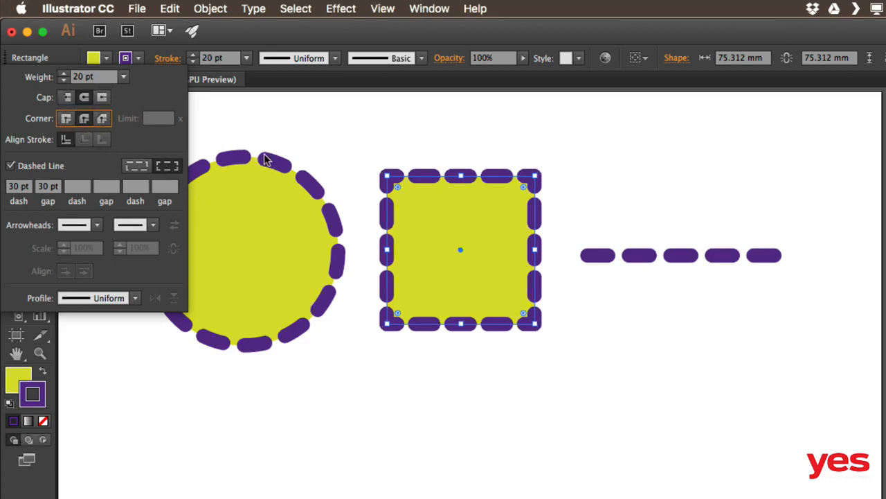
Step: Move the dashed line down so it sits below and between the circle and the square
left_click(676, 257)
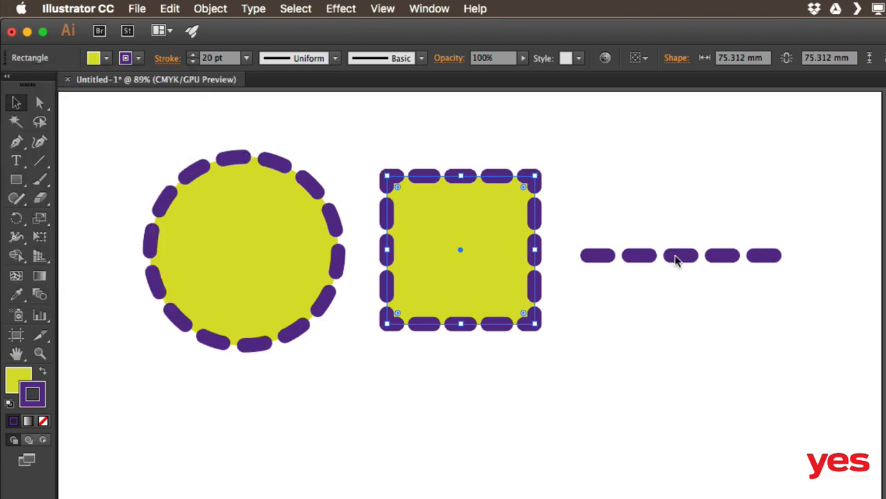
mouse_move(678, 258)
left_mouse_down()
mouse_move(669, 270)
mouse_move(362, 381)
mouse_move(390, 415)
left_mouse_up()
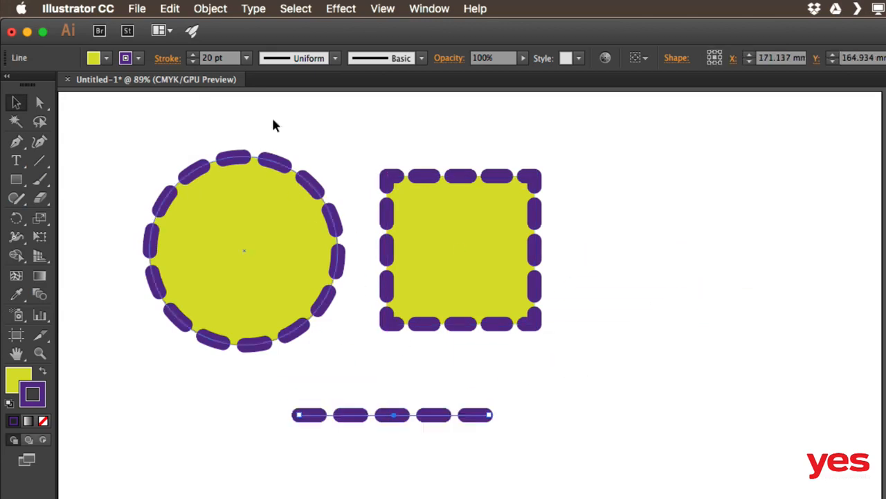
Step: Give the dashed line an Arrow 30 arrowhead at its start and an Arrow 4 arrowhead at its end
left_click(167, 58)
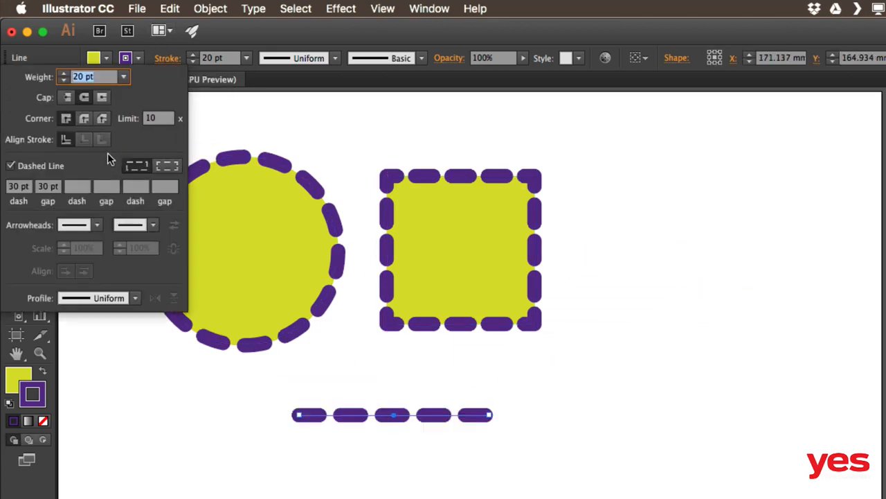
left_click(97, 228)
left_click_drag(126, 277, 117, 407)
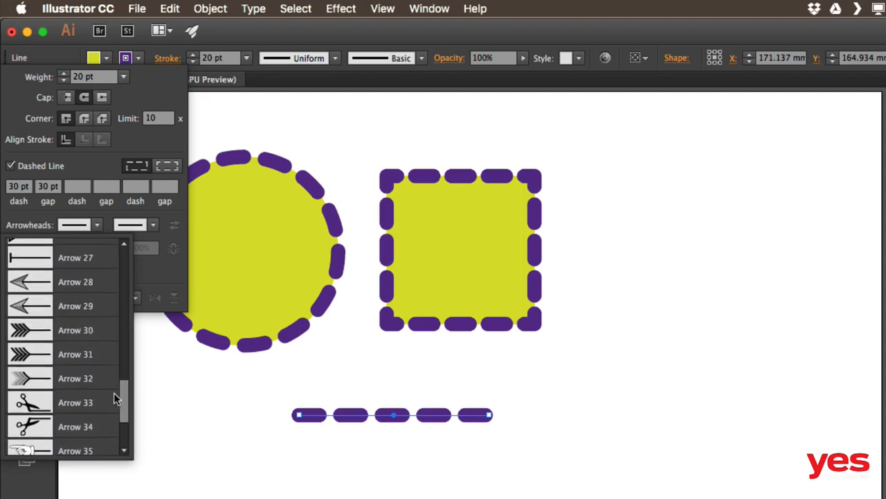
left_click(77, 334)
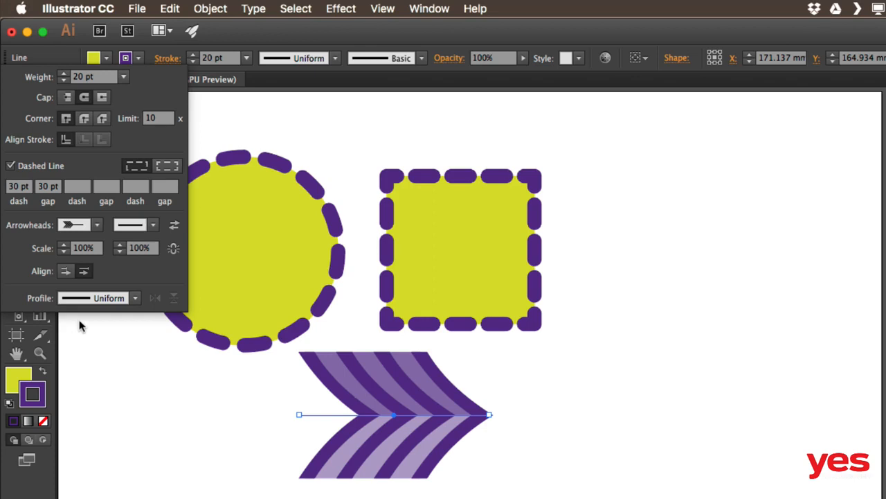
left_click(153, 224)
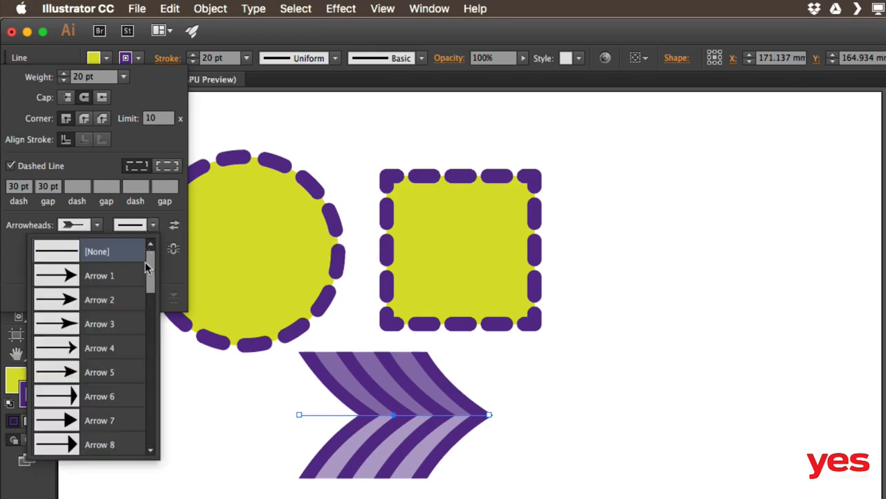
left_click(105, 348)
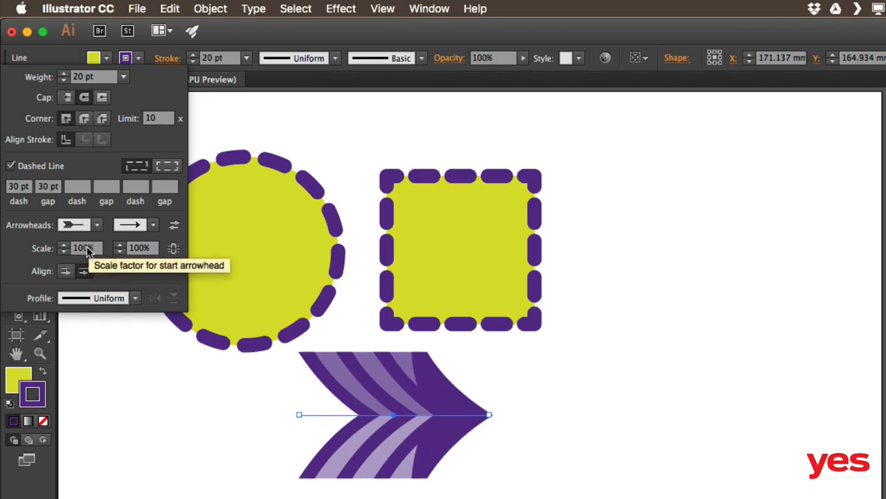
Step: Reduce the scale of the line's start arrowhead to 30%
left_click(64, 252)
left_click(64, 252)
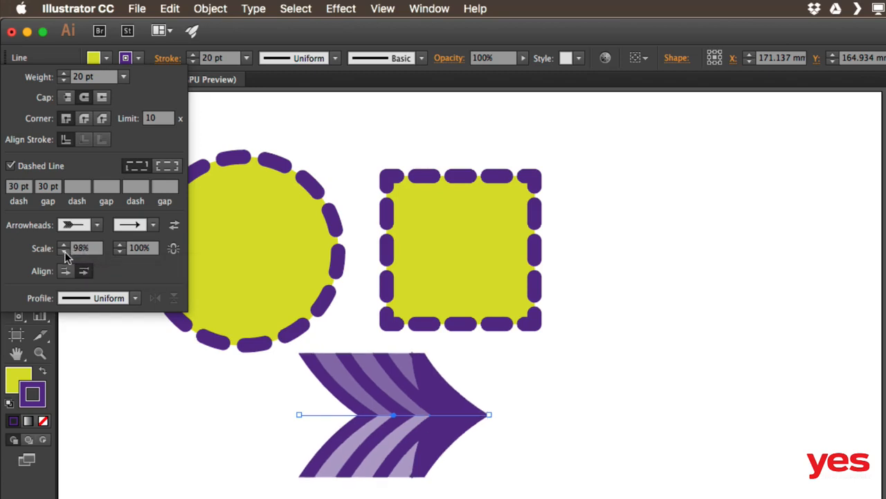
left_click(64, 252)
left_click(64, 252)
left_click(64, 251)
left_click(63, 252)
left_click(63, 251)
left_click(64, 251)
left_click(63, 251)
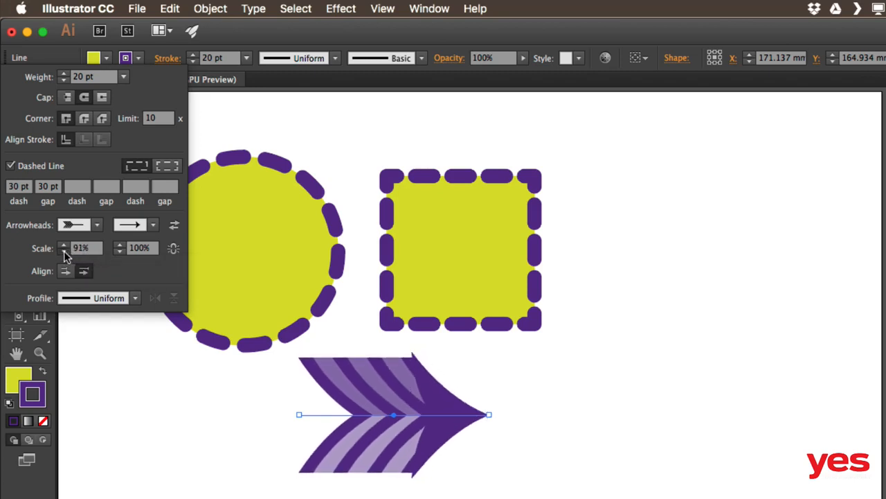
left_click(64, 251)
left_click(64, 252)
left_click(64, 251)
left_click(63, 252)
left_click(64, 251)
left_click(64, 251)
left_click(64, 251)
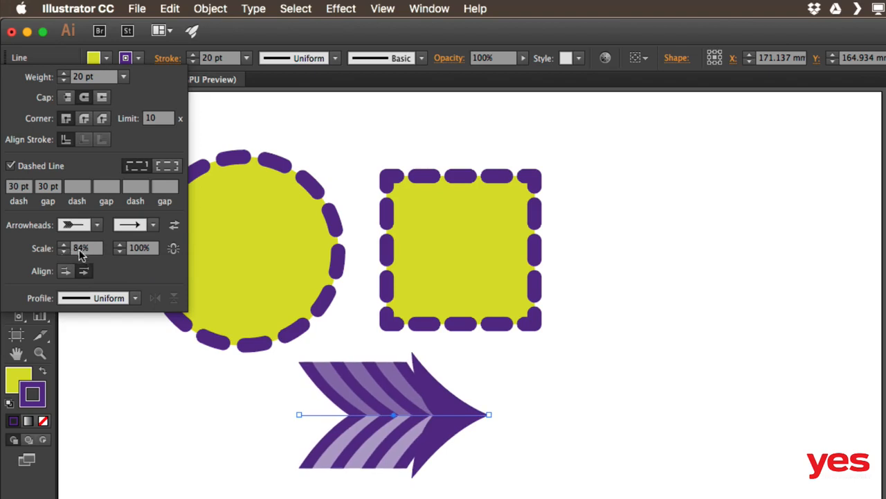
left_click(64, 252)
left_click(63, 251)
left_click(64, 251)
left_click(63, 252)
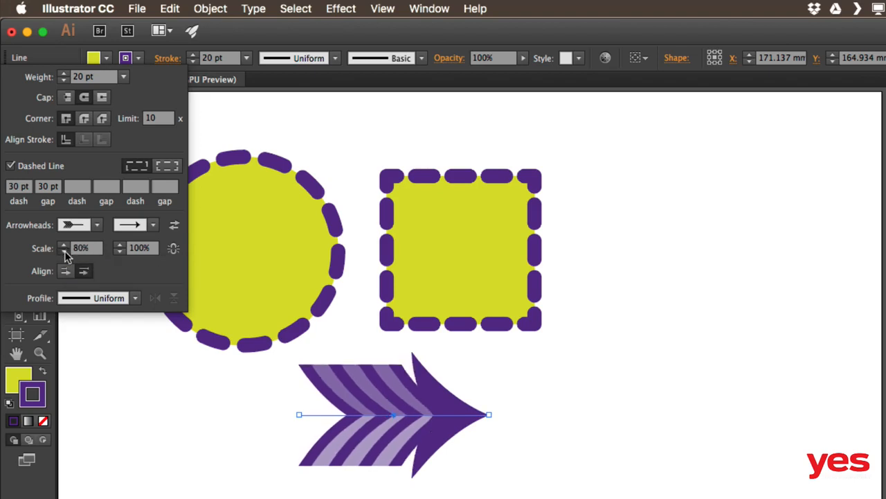
left_click(64, 251, "shift")
left_click(64, 251, "shift")
left_click(63, 251, "shift")
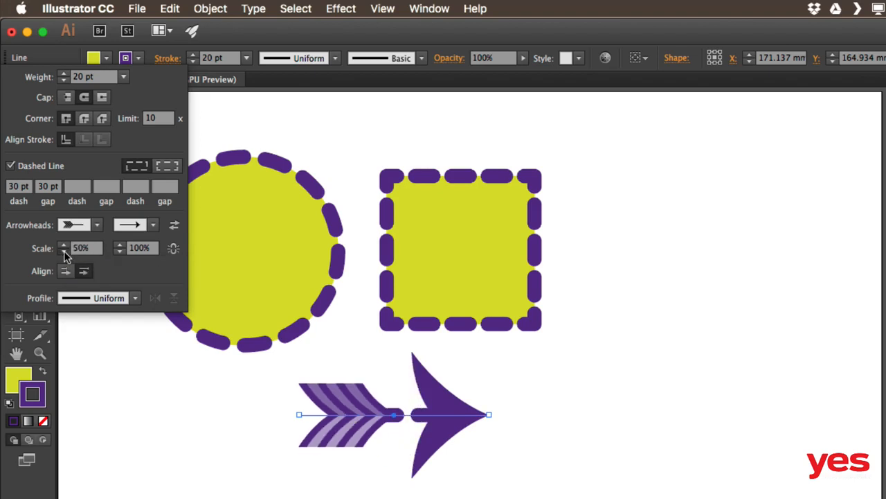
left_click(64, 252, "shift")
left_click(64, 251, "shift")
left_click(64, 252, "shift")
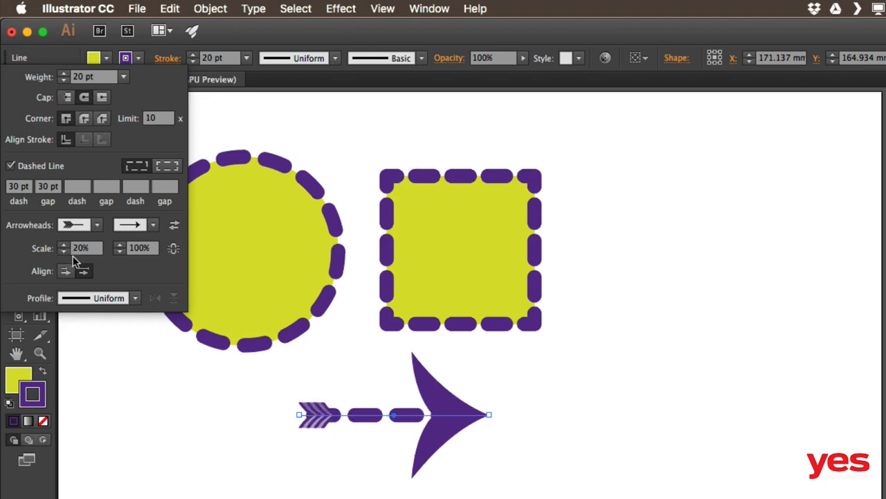
left_click(63, 244, "shift")
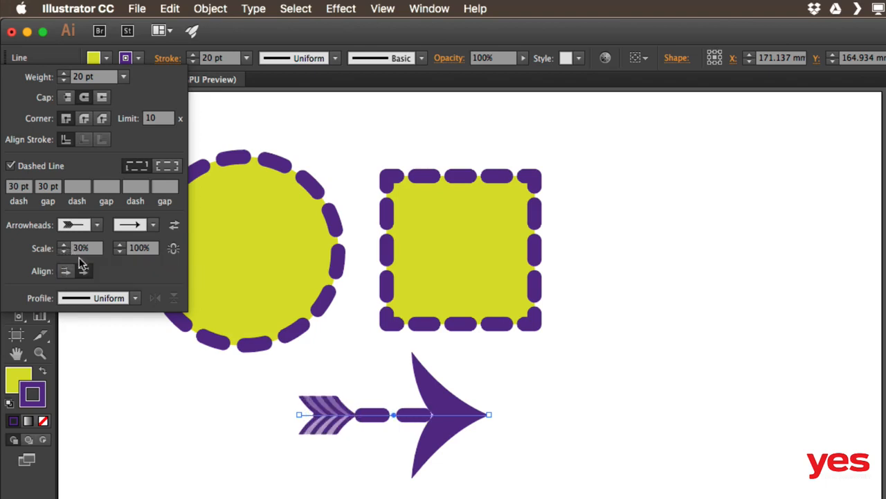
Step: Try the line's end arrowhead at 30% scale, and settle on 50%
left_click_drag(155, 249, 125, 252)
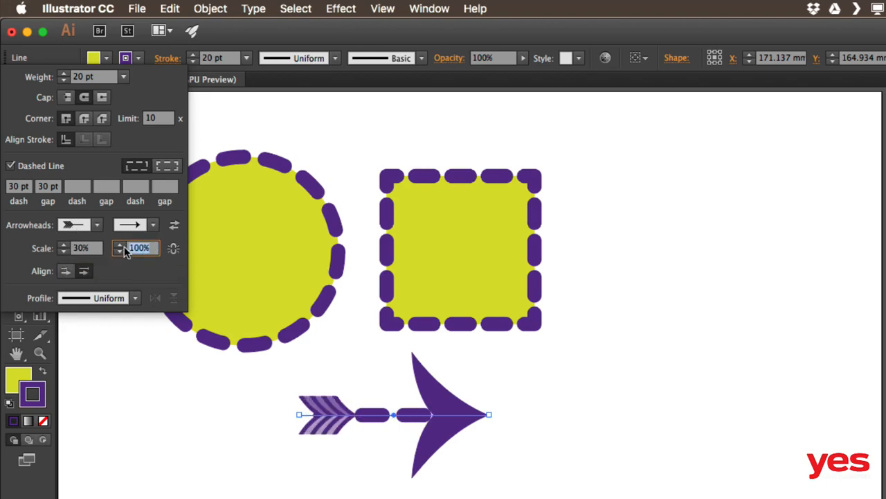
type("30")
key("Return")
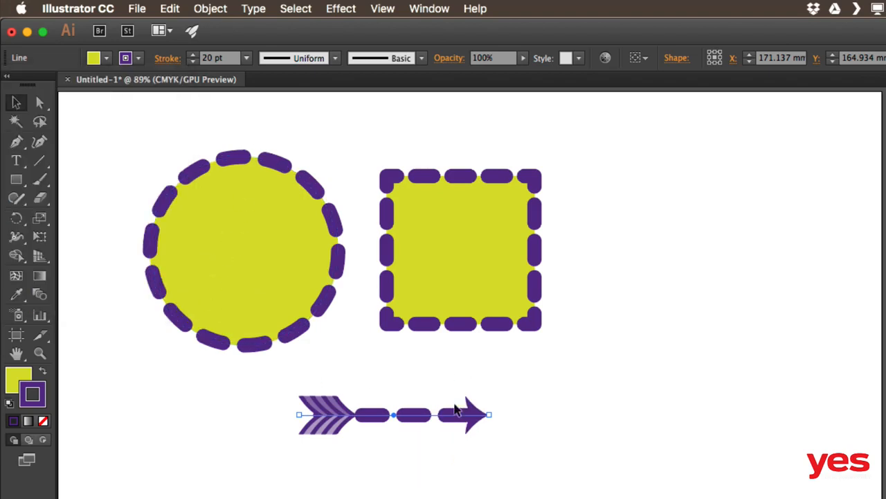
left_click(167, 58)
left_click(121, 245)
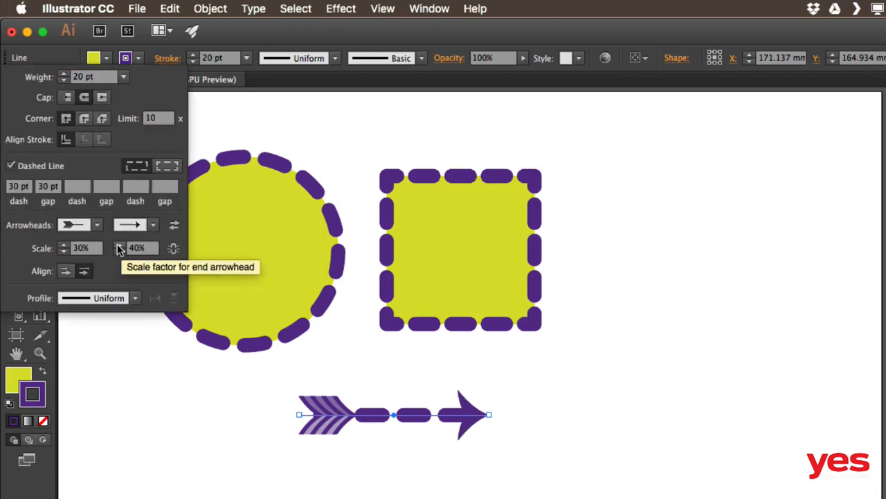
left_click(119, 245)
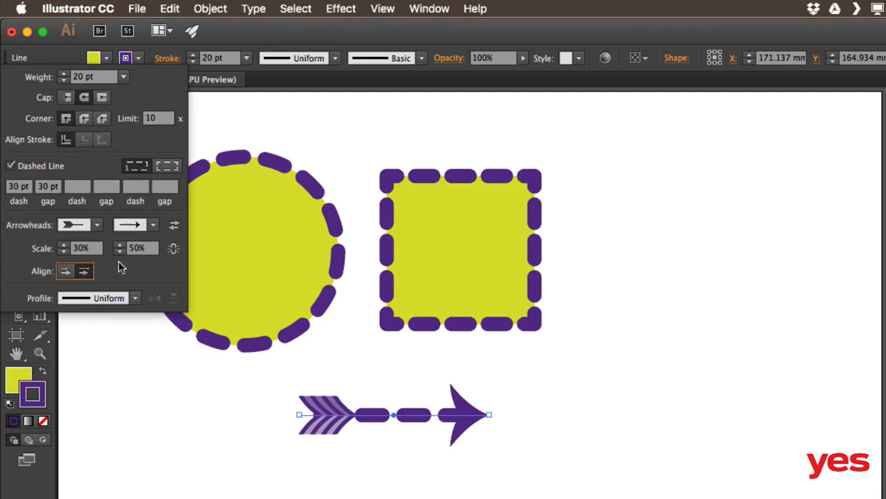
Step: Extend the arrow tips beyond the ends of the path and turn off the line's dashes
left_click(83, 273)
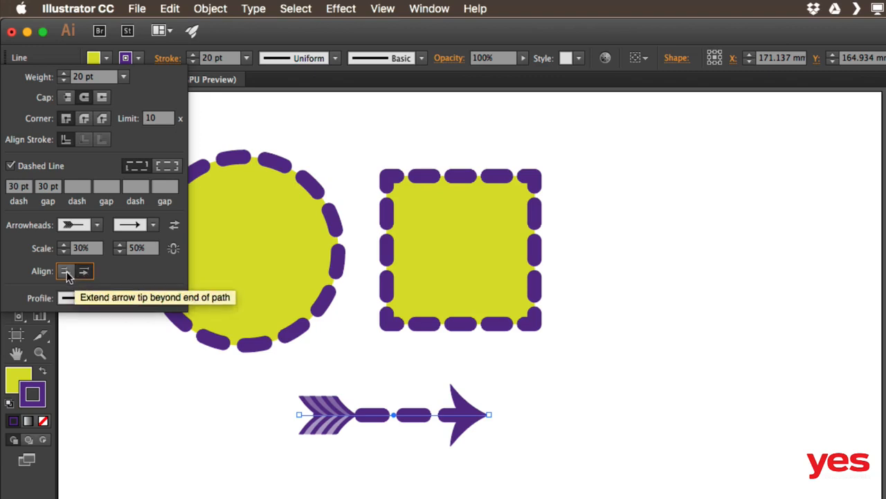
left_click(65, 273)
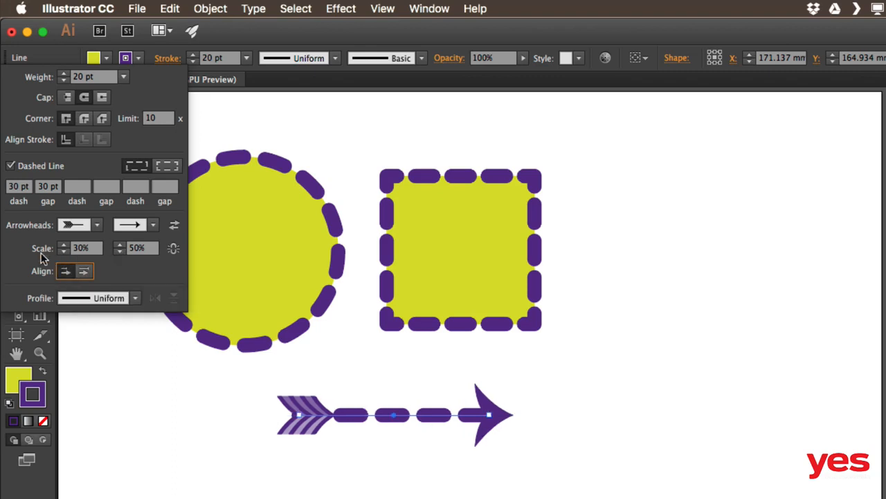
left_click(11, 167)
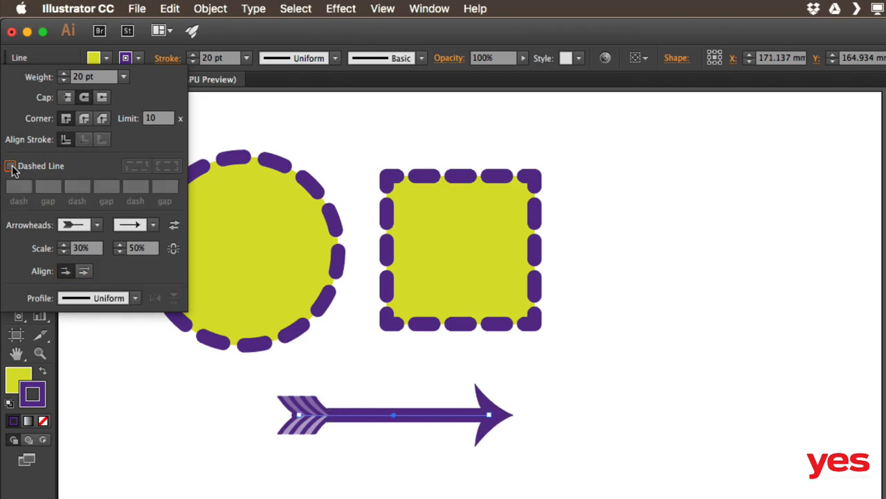
Step: Swap the line's start and end arrowheads, swap them back, and close the stroke options
left_click(174, 226)
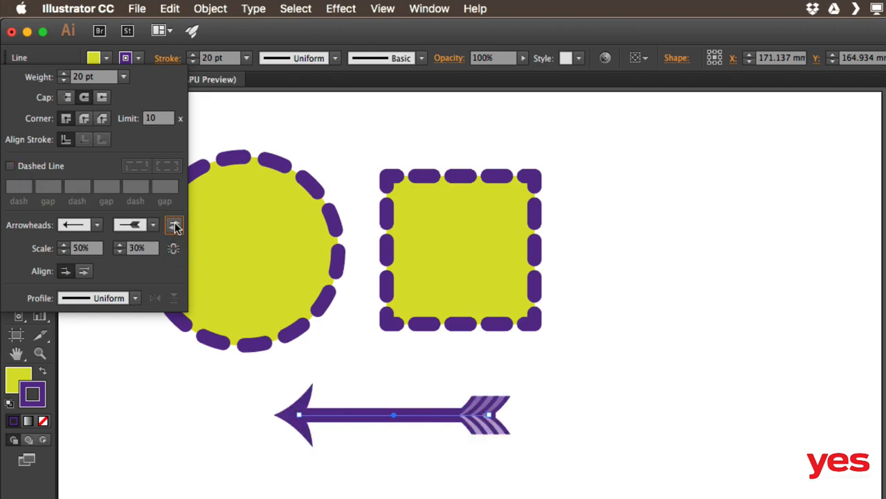
left_click(175, 225)
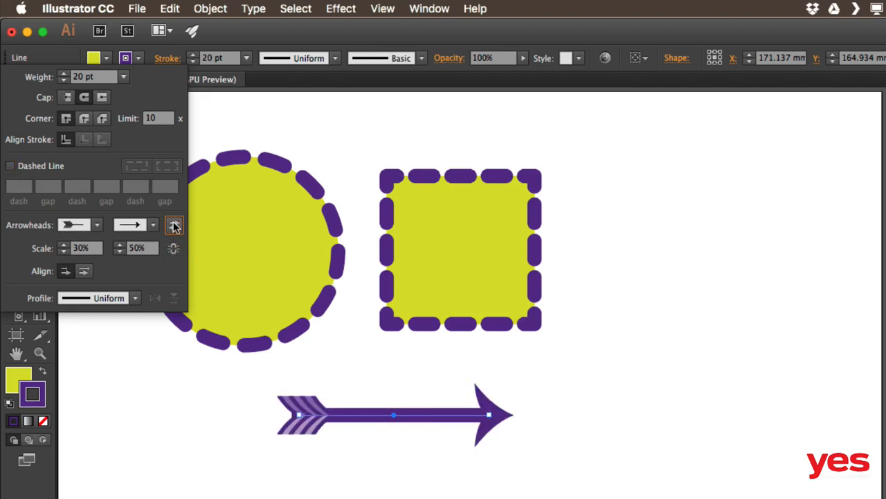
left_click(301, 273)
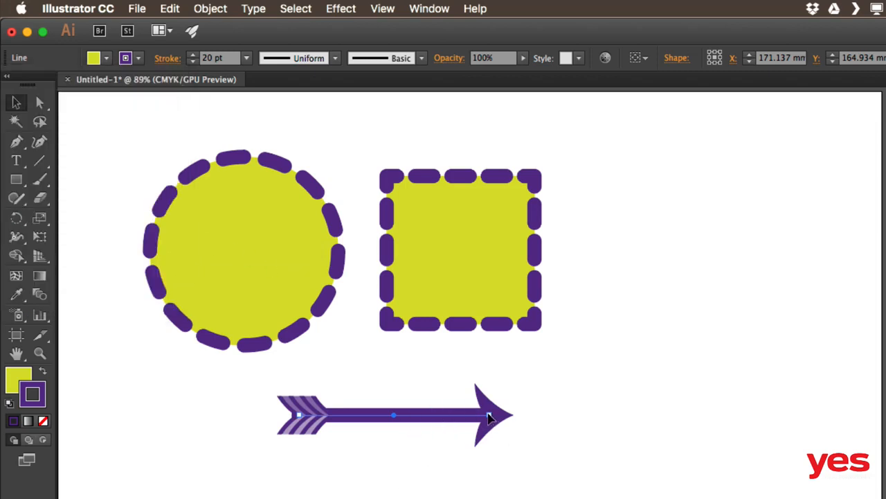
Step: Reposition the arrow's ends so it slants upward beside the square, about 94 mm wide and 23 mm high
left_click_drag(489, 417, 616, 418)
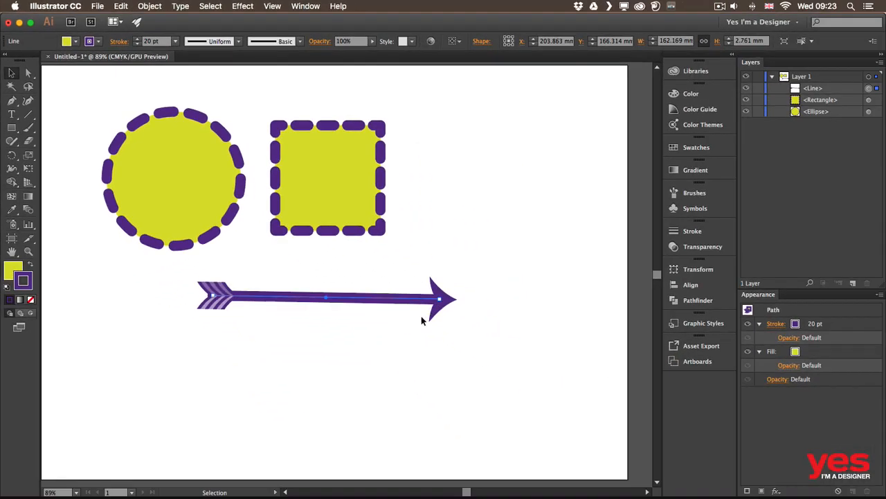
left_click_drag(439, 300, 500, 192)
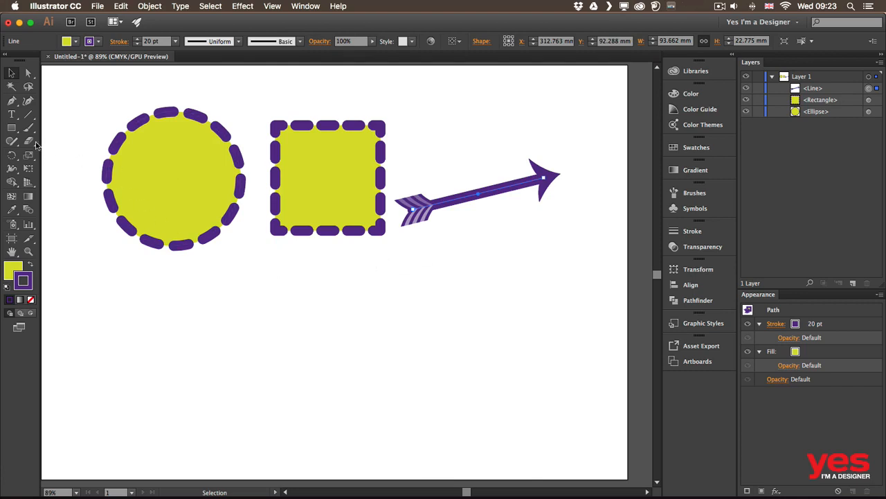
Step: Draw a circle about 71 mm in diameter and place it below the large dashed circle
left_click_drag(11, 129, 56, 152)
left_click_drag(255, 288, 355, 386)
key("v")
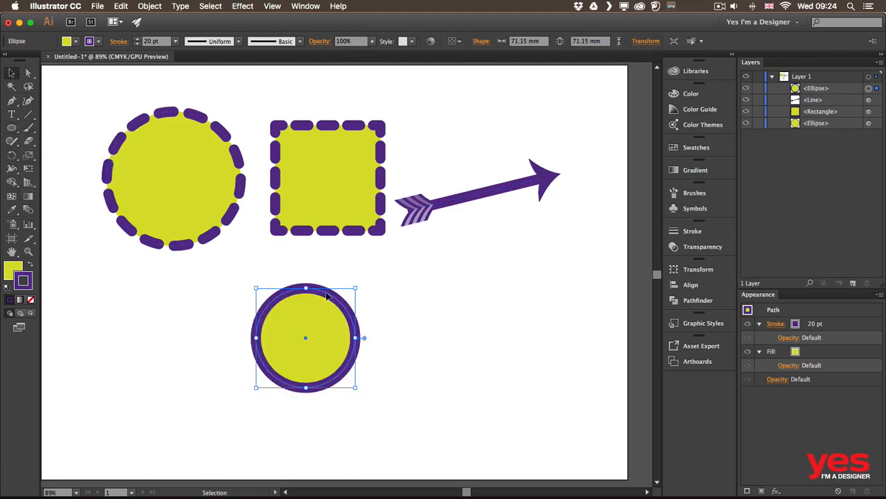
left_click_drag(316, 315, 333, 294)
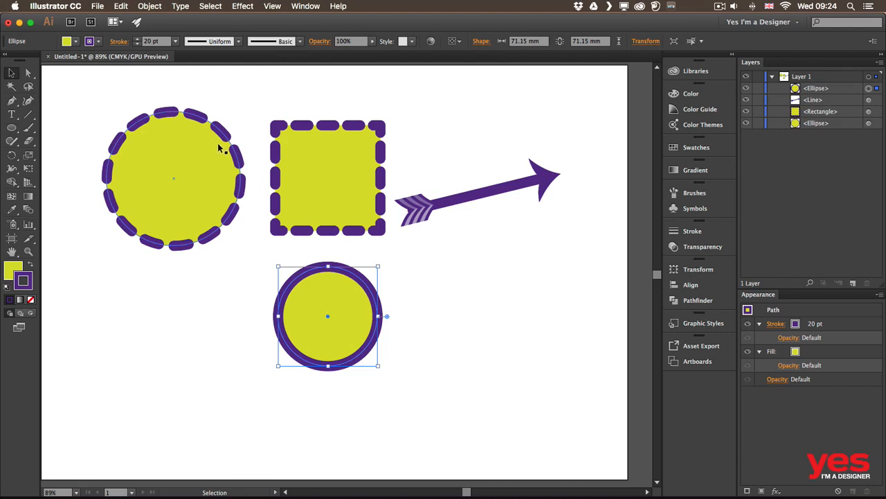
left_click_drag(352, 277, 199, 289)
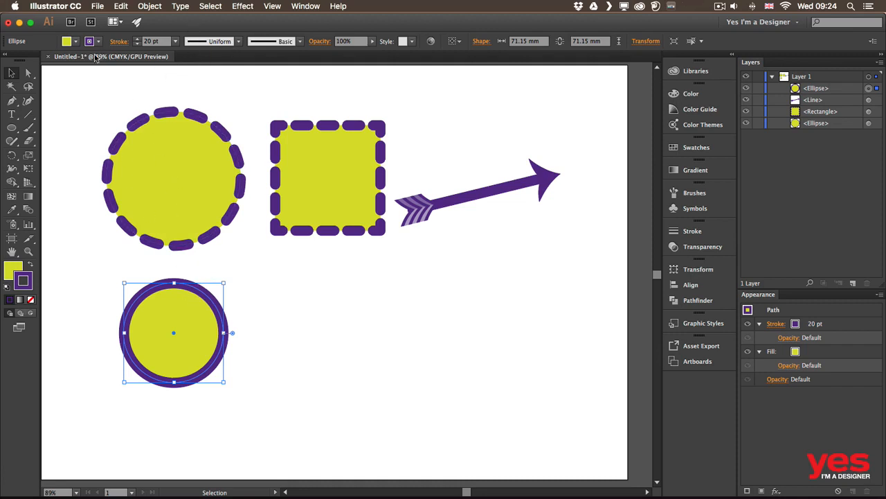
Step: Apply the lens-shaped width profile, thick in the middle and tapered at both ends, to the small circle's stroke
left_click(120, 43)
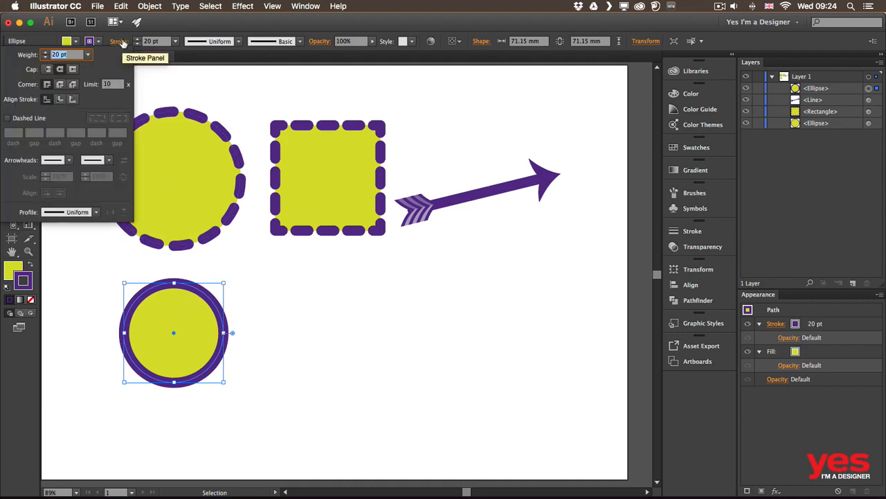
left_click(96, 213)
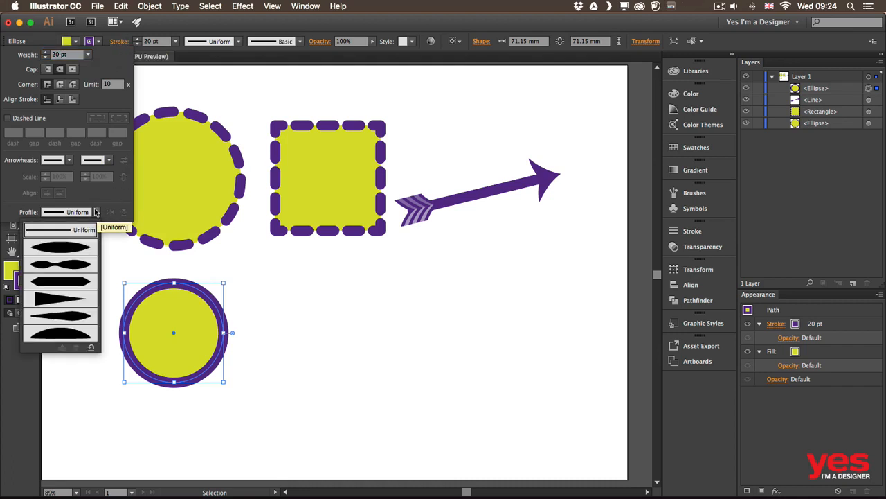
left_click(69, 250)
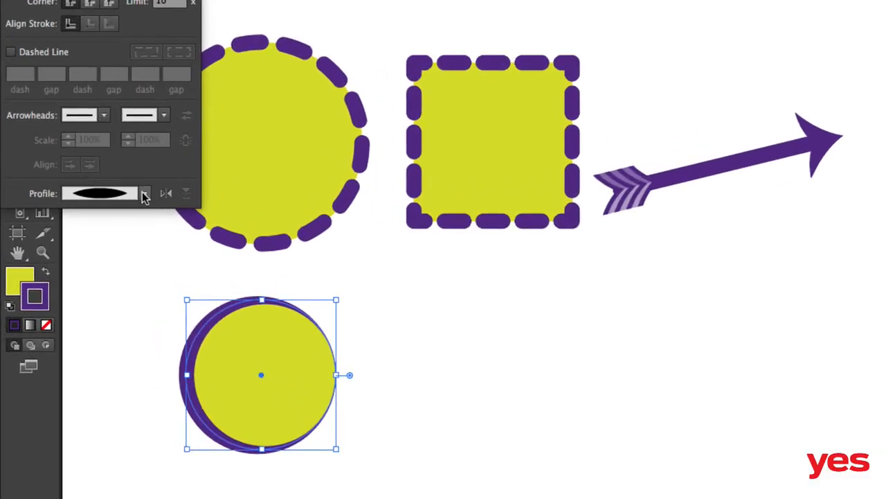
Step: Give the small circle's stroke the triangular tapering width profile and flip it along the path
left_click(96, 211)
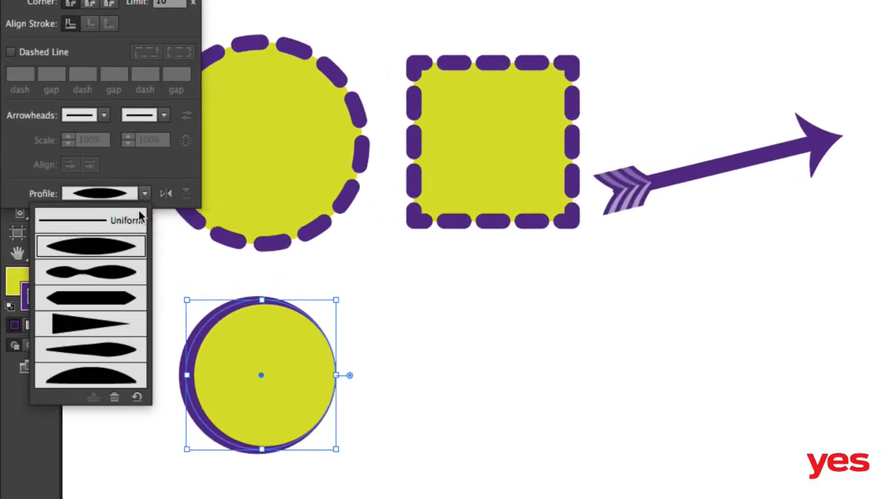
left_click(107, 324)
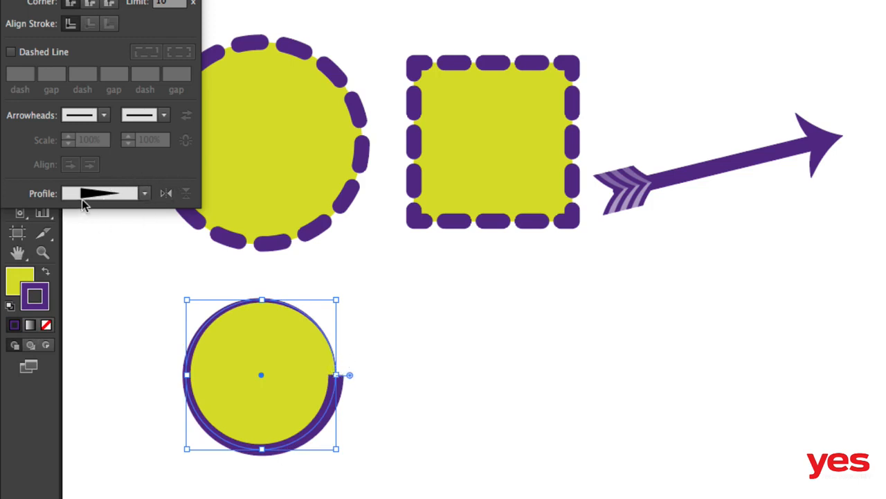
left_click(166, 194)
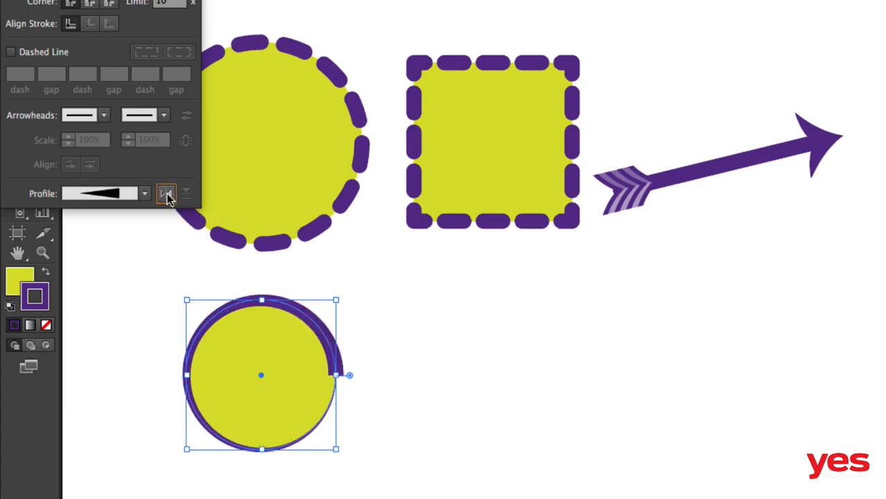
Step: Toggle the flip of the small circle's width profile and try heavier stroke weights such as 30 pt, ending back at 20 pt
left_click(167, 194)
left_click(166, 195)
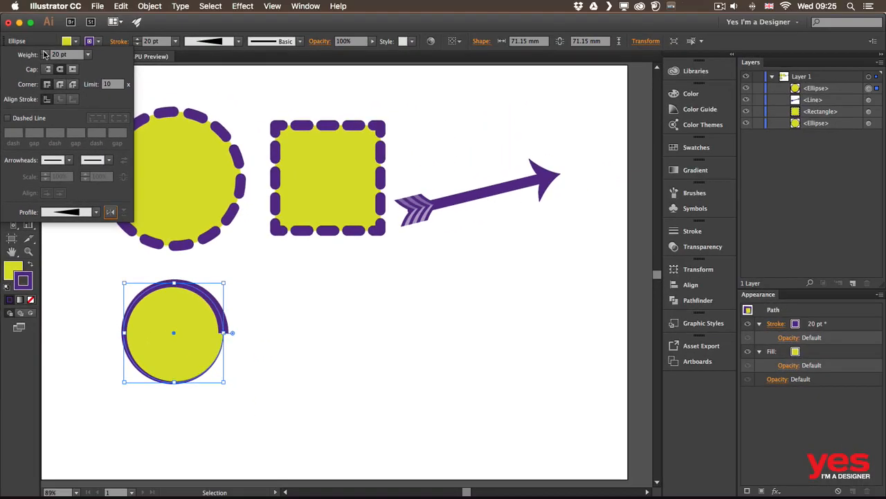
left_click(45, 52)
left_click(45, 51, "shift")
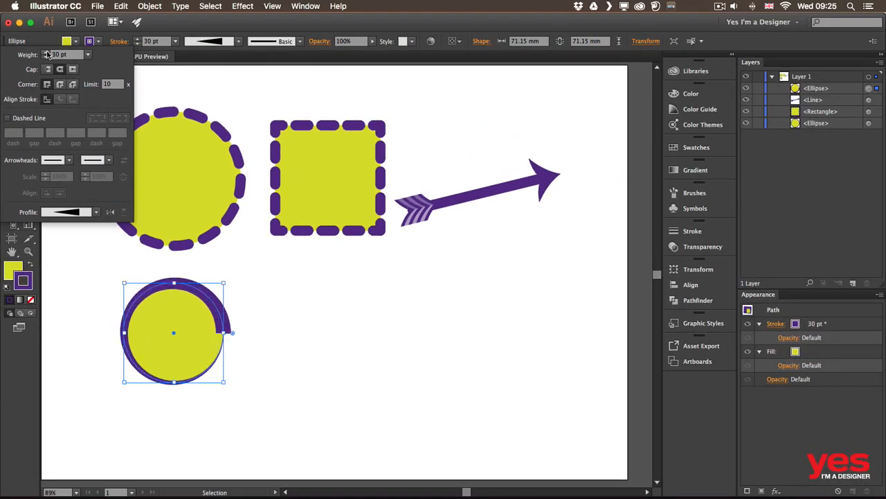
left_click(45, 51, "shift")
left_click(46, 58, "shift")
left_click(46, 58, "shift")
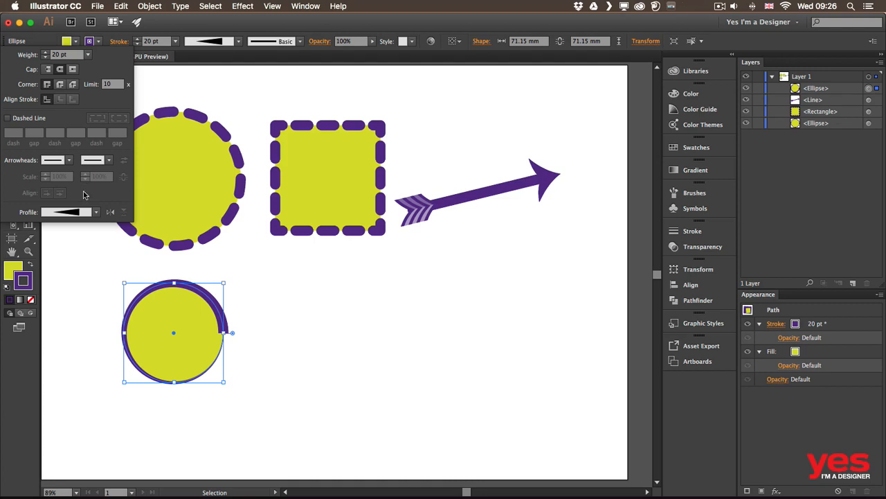
Step: Reset the small circle's stroke to the Uniform width profile and close the stroke options
left_click(97, 211)
left_click(74, 234)
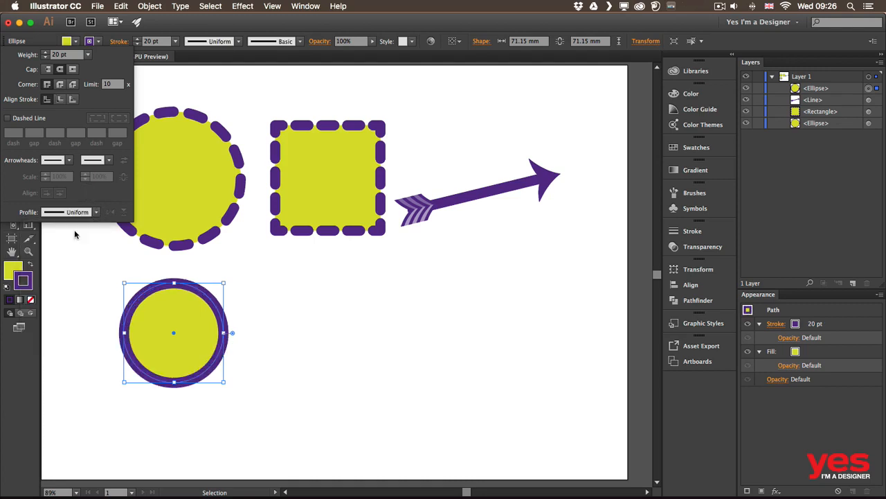
left_click(186, 27)
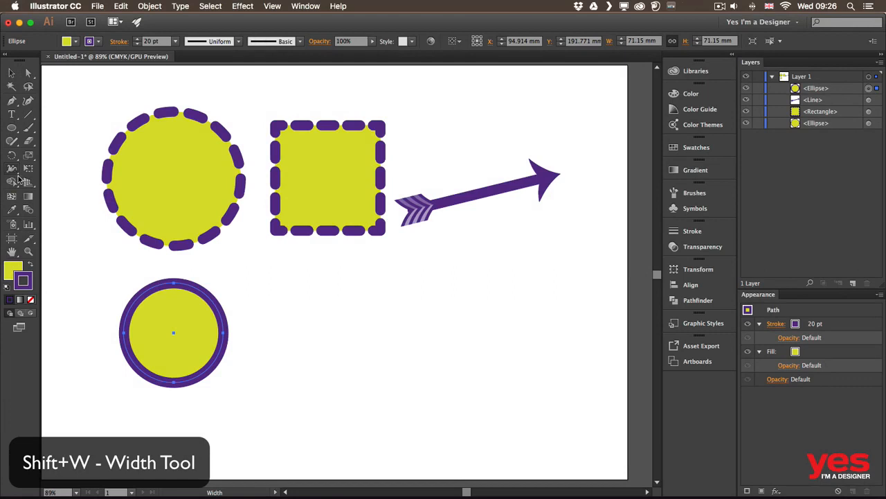
Step: With the Width tool, vary the small circle's stroke thickness around its outline and slide the upper-left width point along the path
left_click(12, 168)
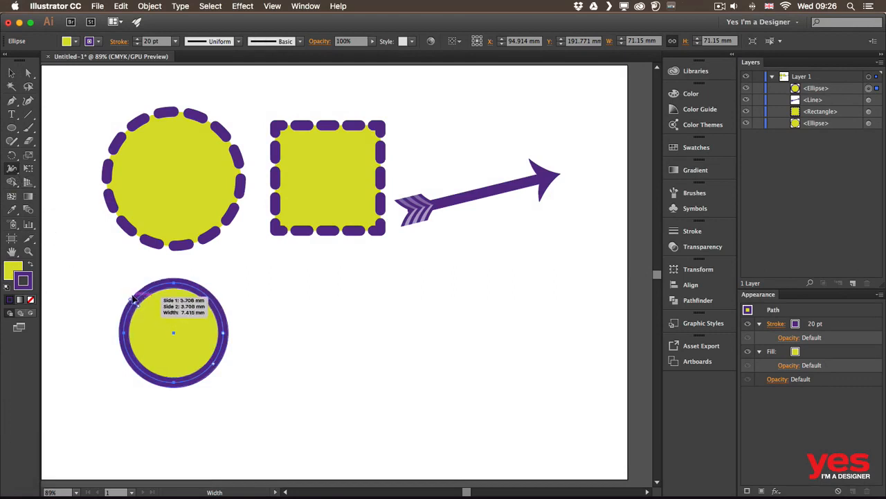
left_click_drag(135, 301, 120, 295)
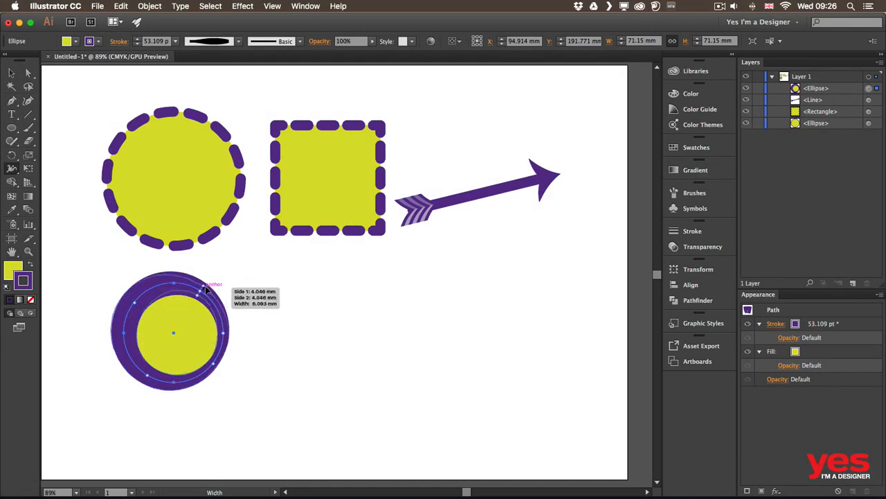
left_click_drag(200, 295, 202, 293)
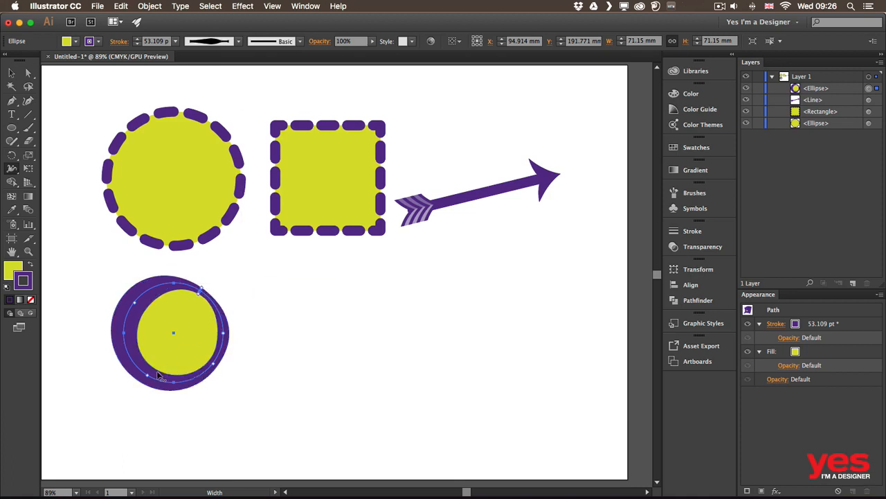
left_click_drag(163, 366, 165, 362)
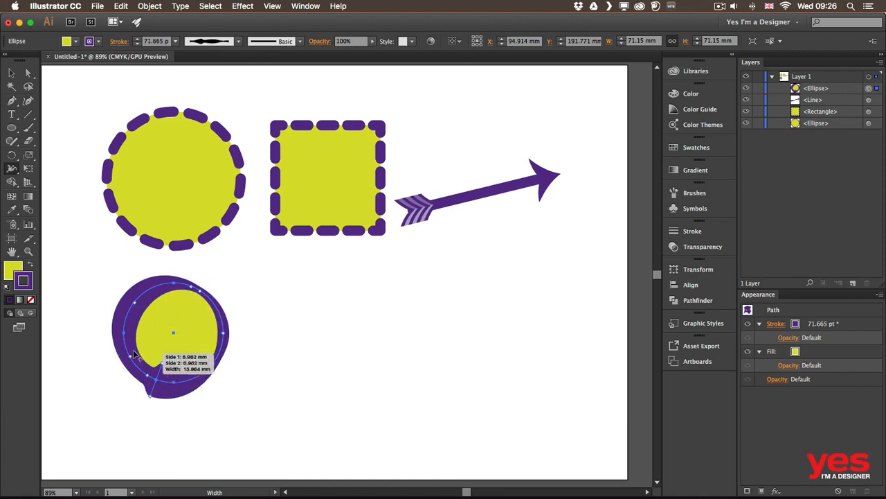
left_click_drag(133, 346, 132, 347)
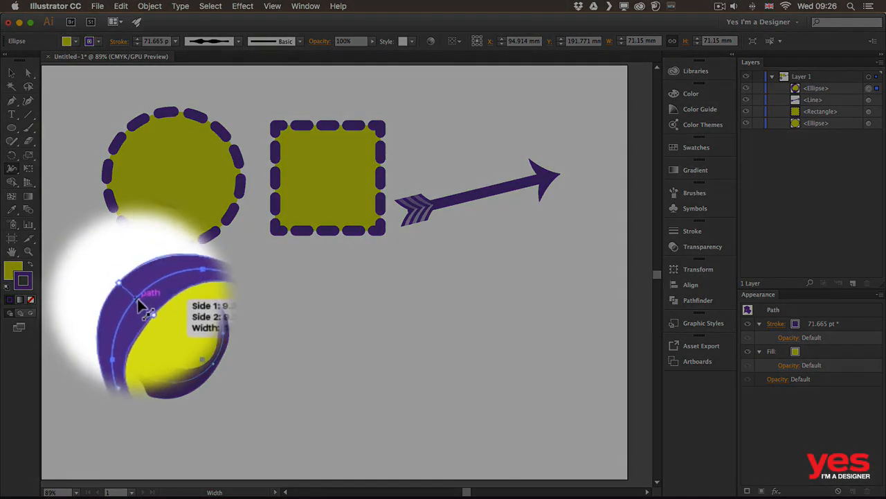
mouse_move(155, 294)
left_mouse_down()
mouse_move(129, 307)
mouse_move(147, 298)
mouse_move(157, 313)
mouse_move(154, 303)
mouse_move(166, 304)
mouse_move(162, 311)
mouse_move(148, 293)
left_mouse_up()
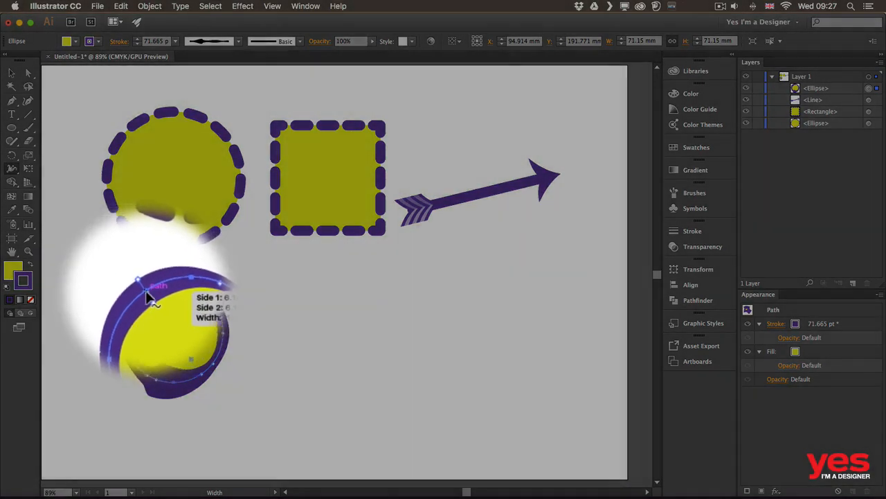
Step: Edit the upper-left width point of the small circle's stroke and set its Side 1 to 12 mm
double_click(147, 294)
left_click_drag(456, 181, 344, 264)
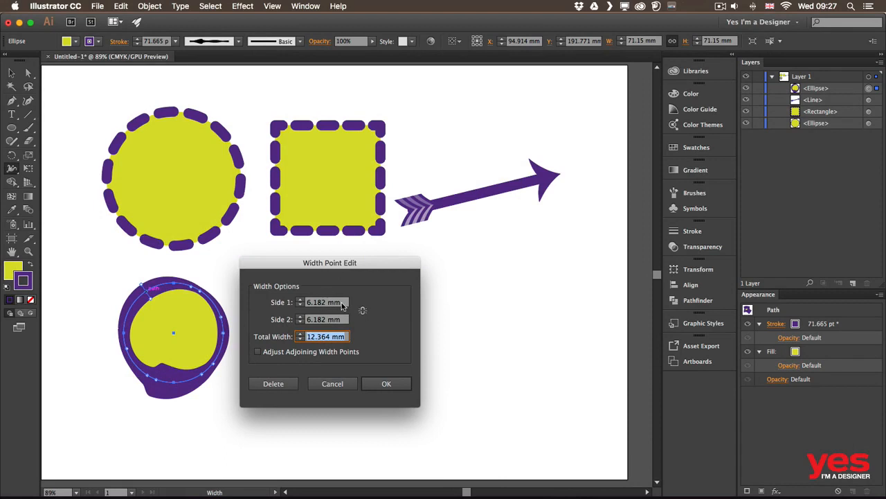
left_click(342, 305)
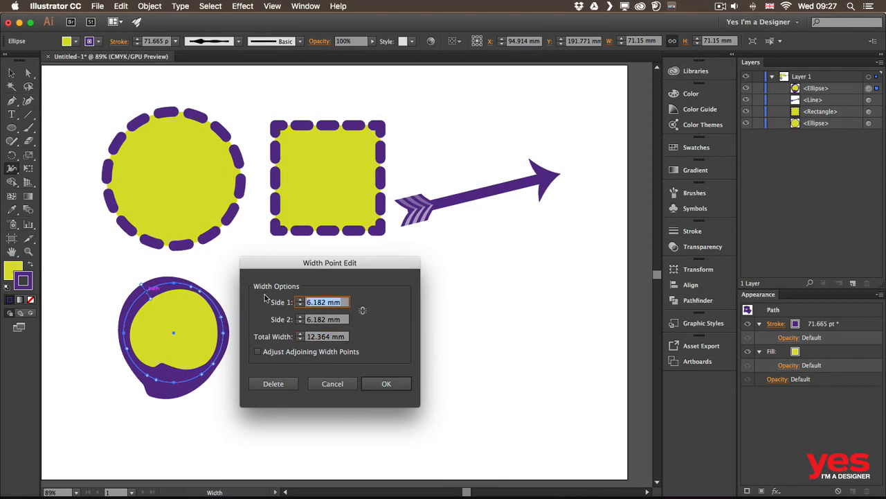
type("12")
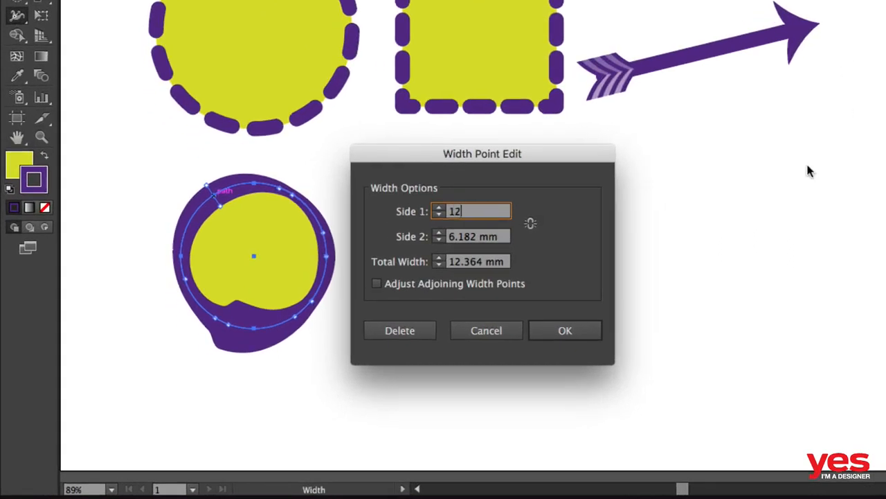
left_click(565, 331)
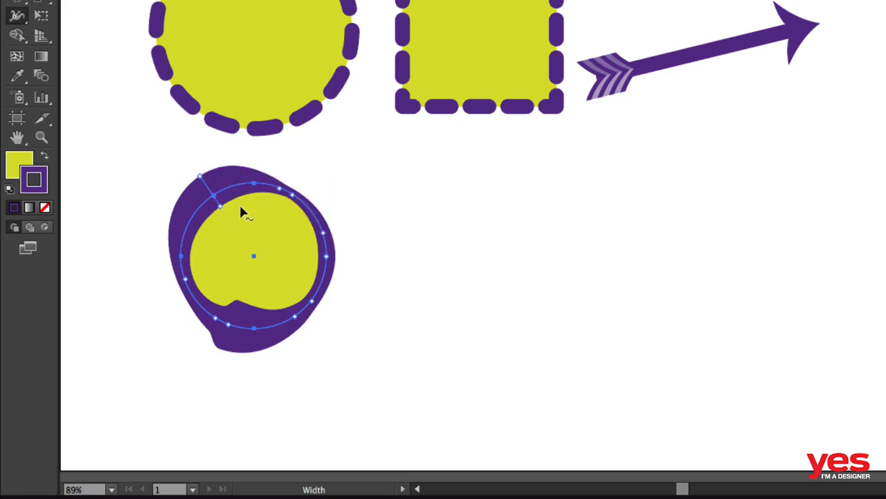
Step: Widen only the outer side of the small circle's stroke at the upper-left width point and at the upper-right width point
key("alt")
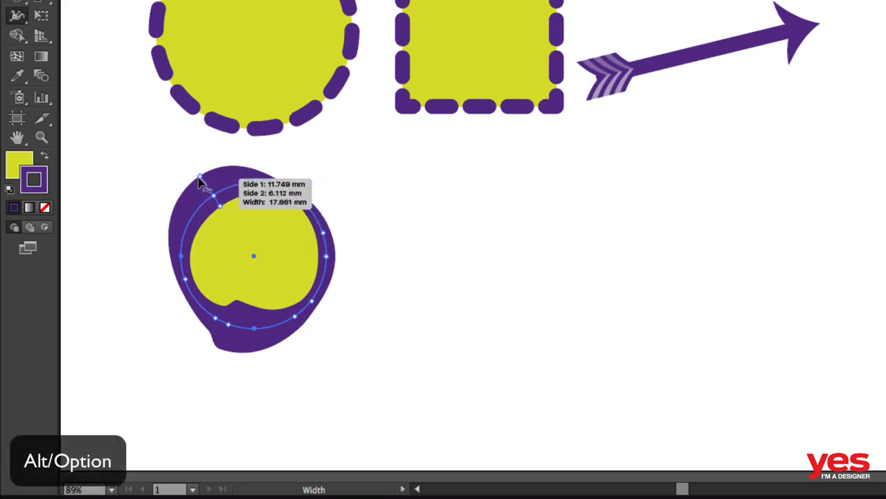
mouse_move(200, 182)
left_mouse_down()
mouse_move(184, 159)
mouse_move(221, 205)
mouse_move(209, 199)
left_mouse_up()
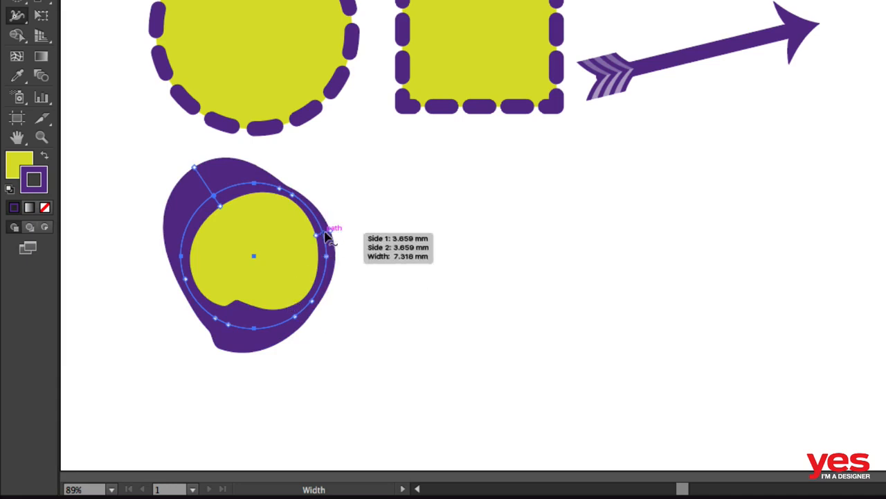
left_click_drag(328, 236, 372, 228)
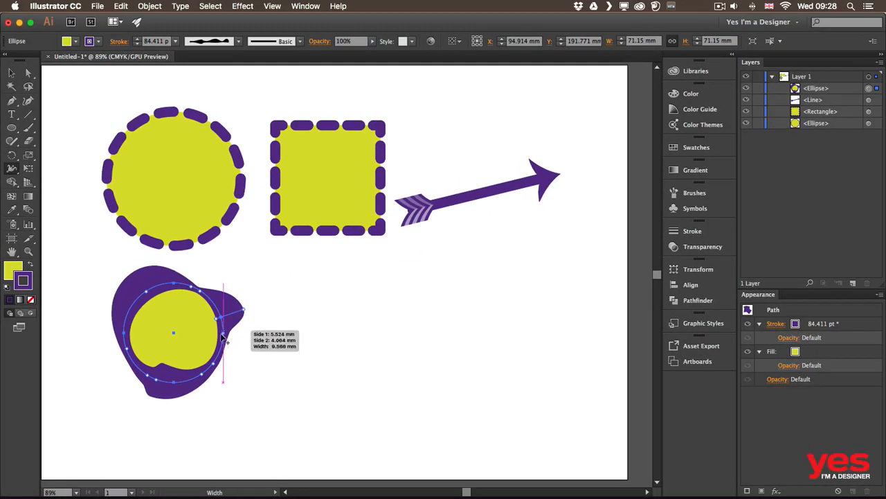
Step: Save the small circle's custom stroke width as a new variable width profile
left_click(237, 41)
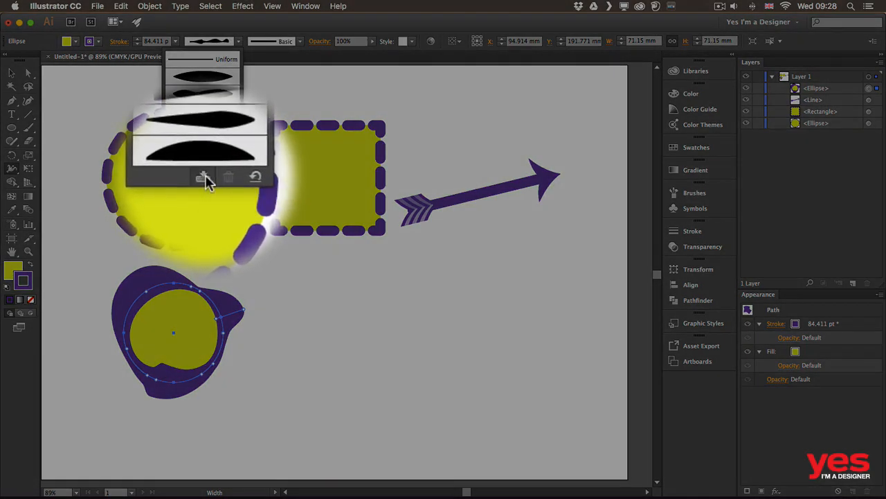
left_click(205, 179)
left_click(191, 94)
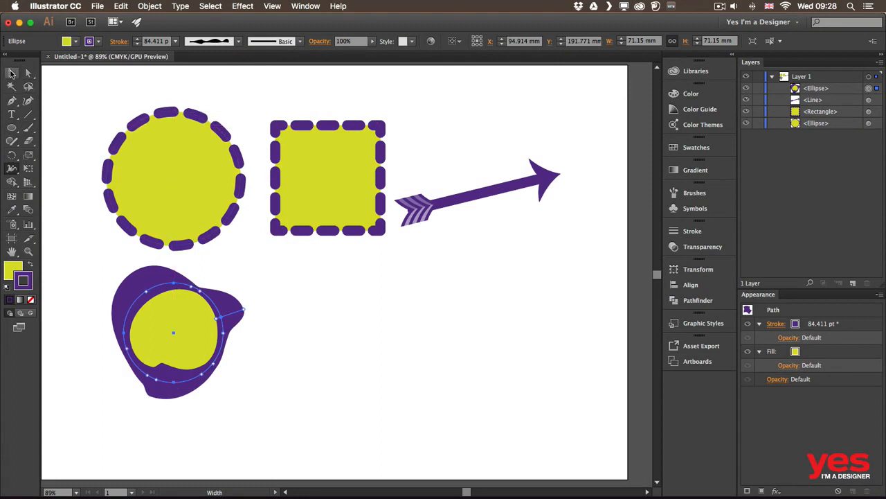
Step: Apply the saved custom width profile to the dashed square's stroke and deselect it
left_click(11, 72)
left_click(333, 141)
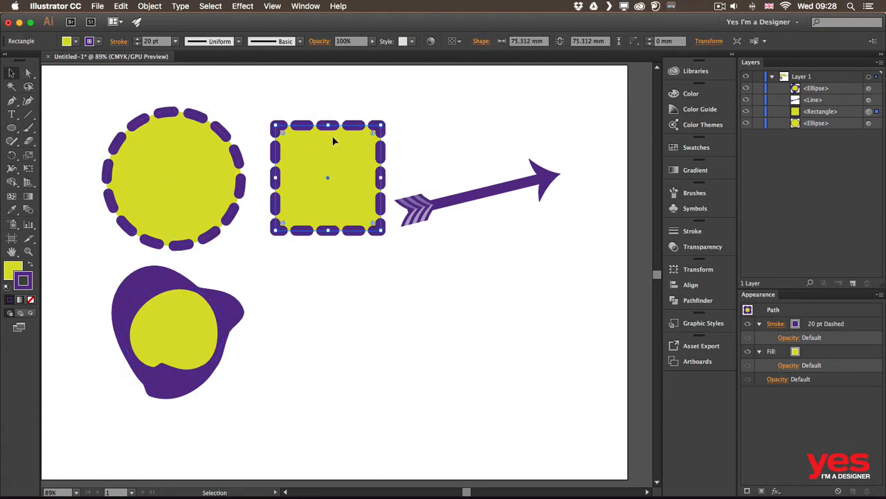
left_click(219, 43)
scroll(236, 112, "down", 3)
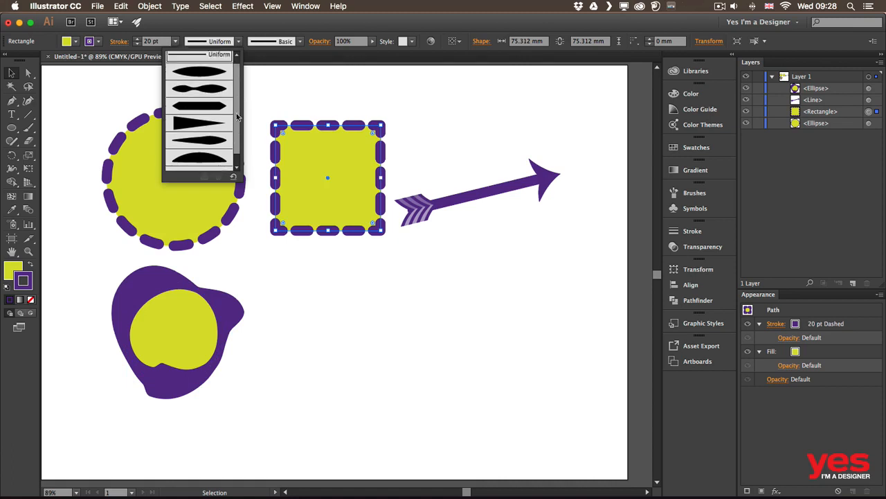
left_click(214, 163)
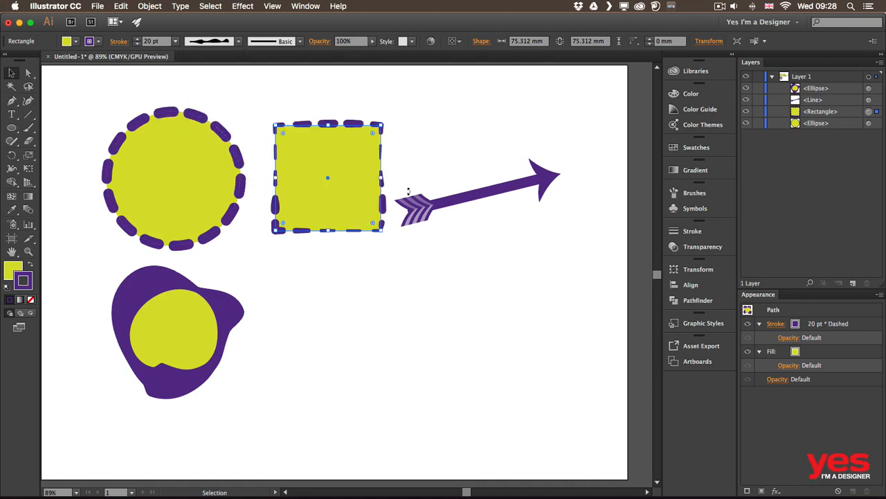
left_click(408, 167)
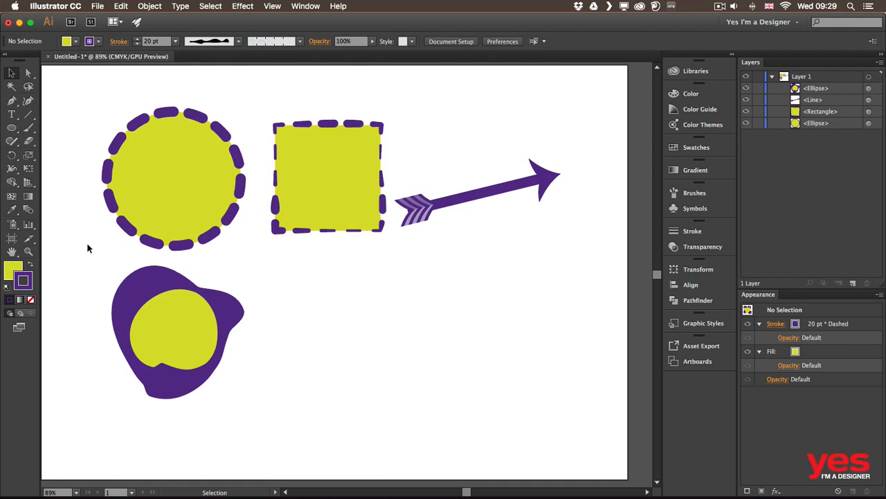
Step: Draw a five-pointed star about 77 mm wide and 73 mm high below the square
left_click_drag(12, 127, 72, 182)
left_click_drag(325, 301, 361, 346)
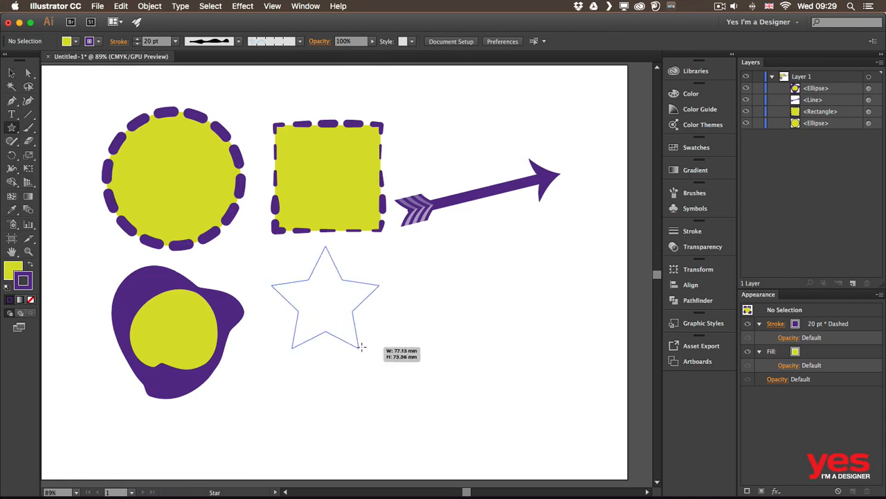
left_click_drag(361, 346, 361, 346)
Step: With the Width tool, widen the stroke at the middle of each of the star's edges to form rounded petals, and deselect it
key("shift+w")
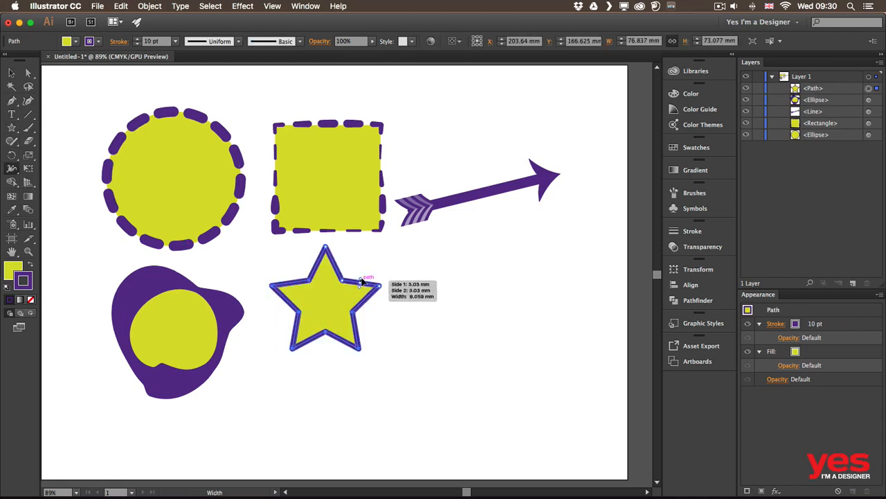
left_click_drag(361, 276, 321, 268)
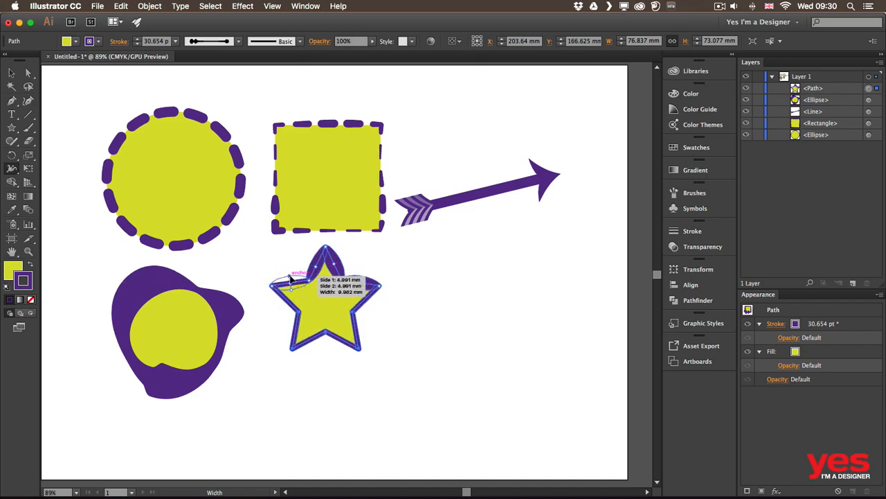
left_click_drag(285, 301, 290, 298)
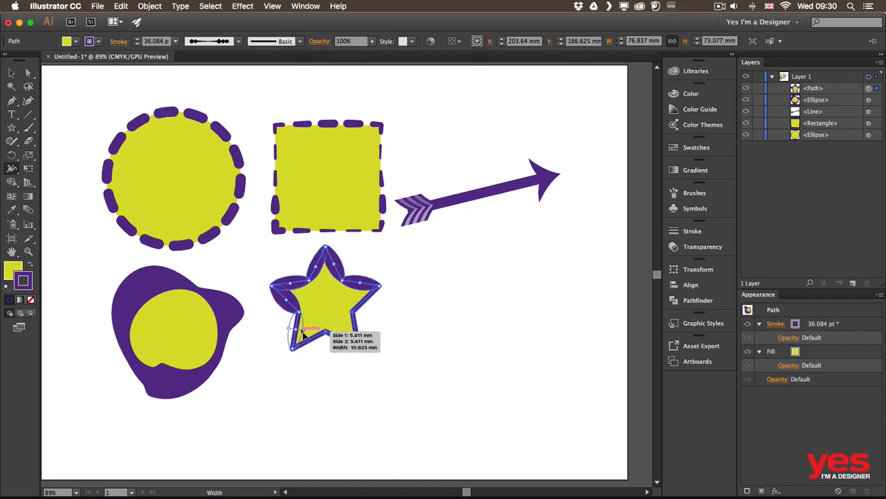
left_click_drag(310, 339, 314, 347)
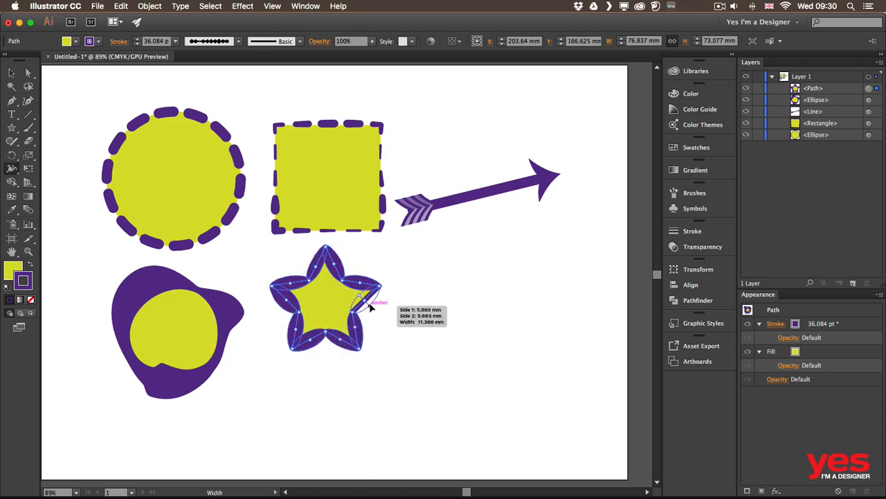
key("v")
left_click(420, 292)
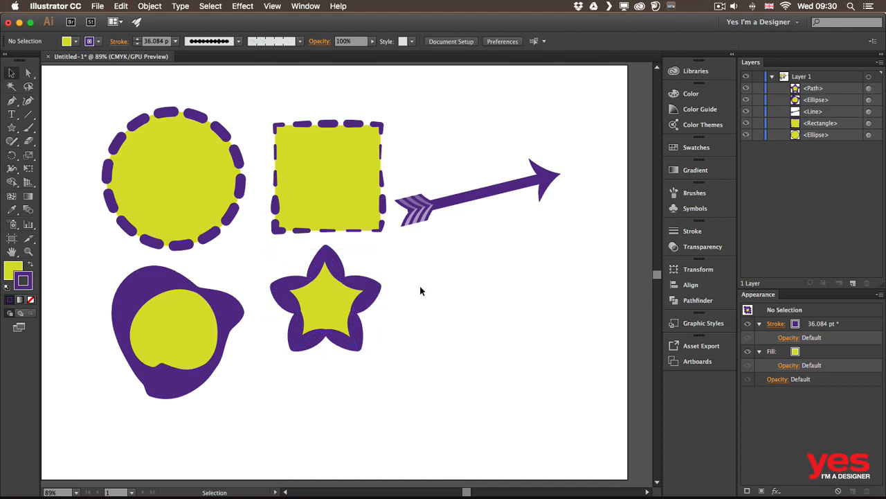
Step: Copy the star and paste the duplicate in front of it
left_click(339, 320)
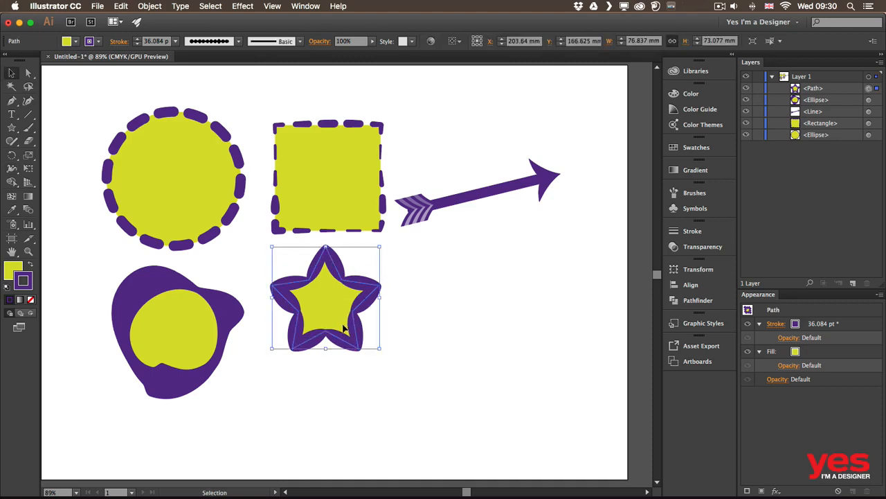
left_click(123, 8)
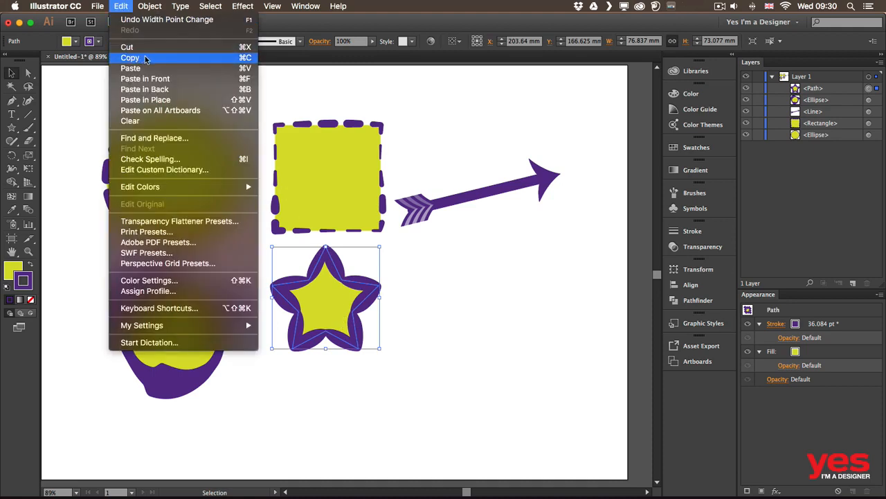
left_click(146, 59)
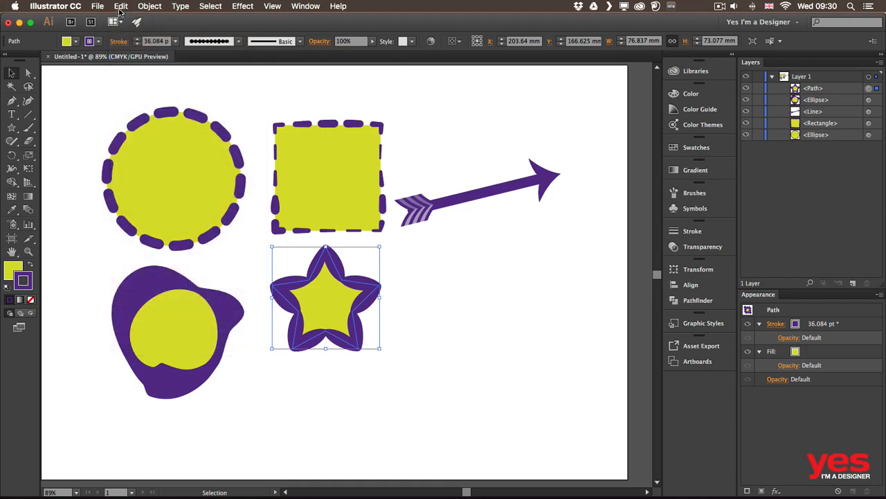
left_click(121, 7)
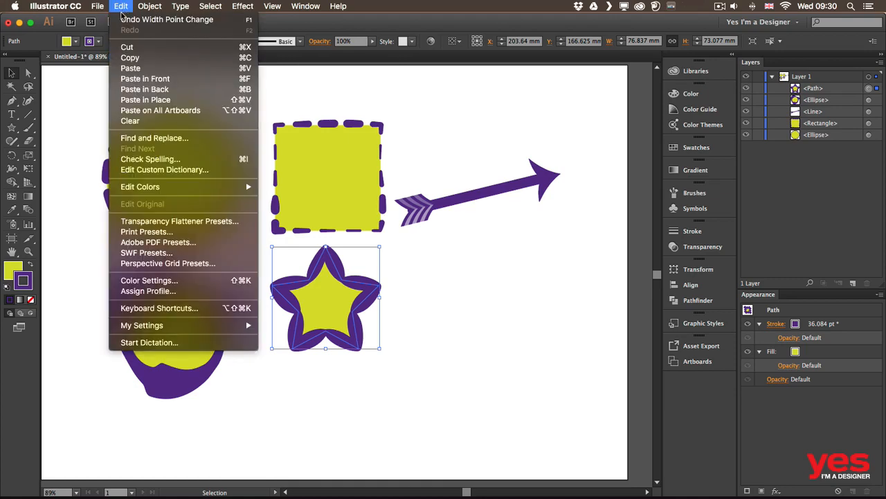
left_click(145, 79)
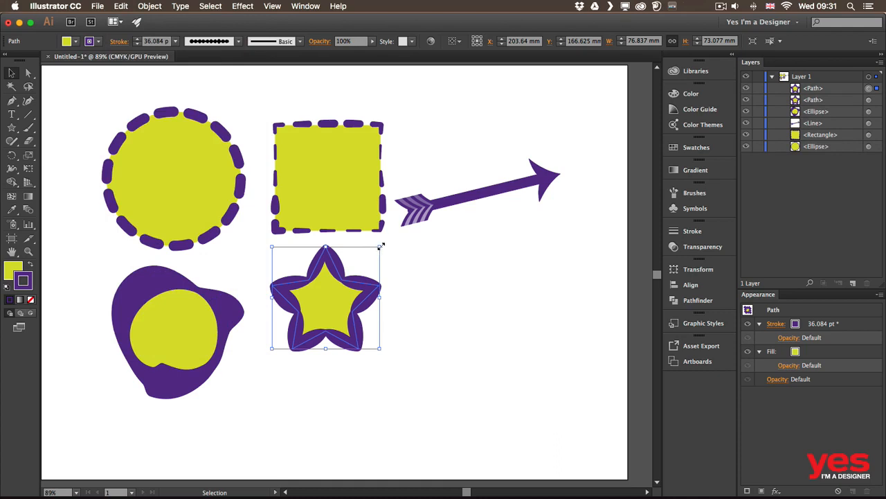
Step: Scale the star copy about its centre to about 33 mm wide and 32 mm high, and rotate and nudge it inside the large star
left_click_drag(380, 245, 351, 272)
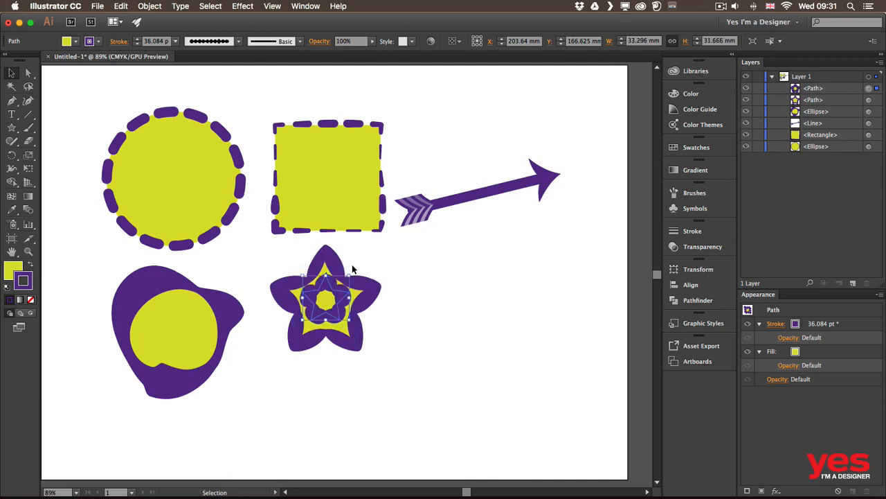
left_click_drag(350, 273, 339, 264)
left_click(387, 254)
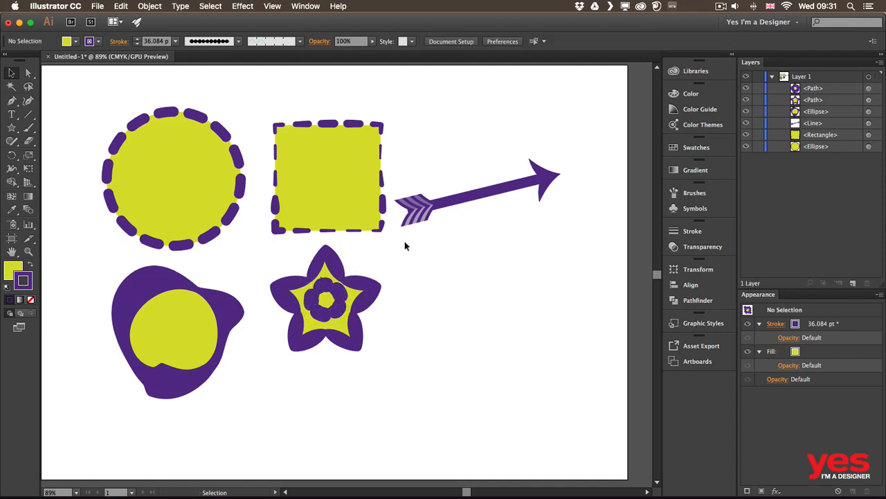
left_click(337, 307)
left_click(436, 261)
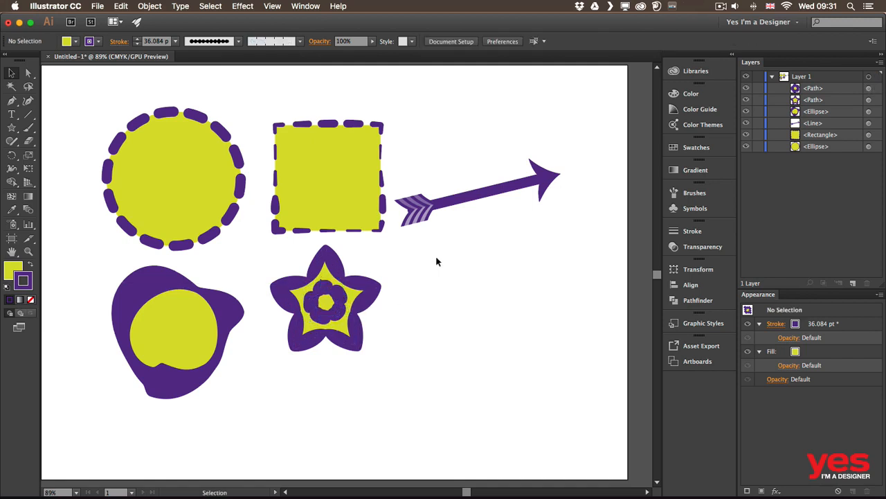
Step: Review the full set of stroke options and close them without changes
left_click(120, 42)
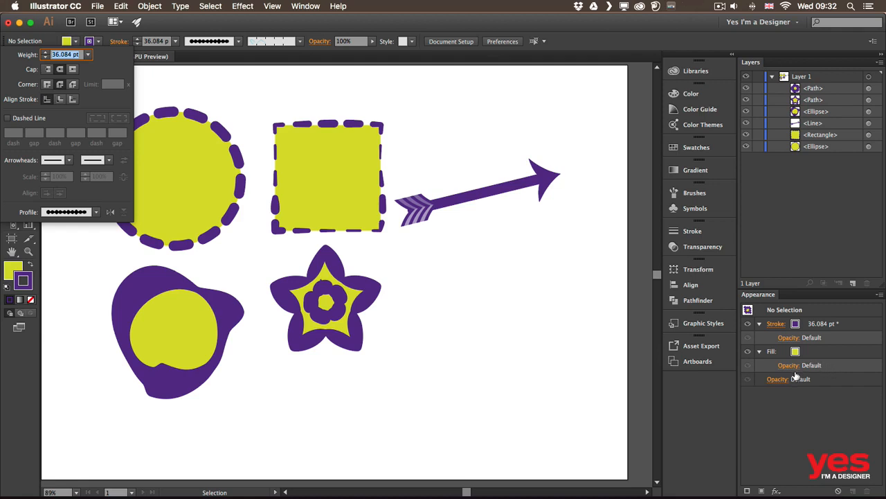
left_click(445, 288)
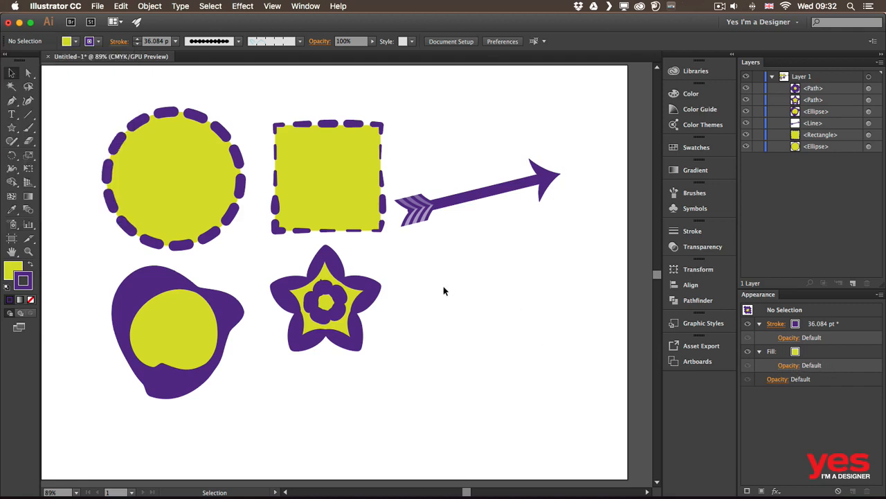